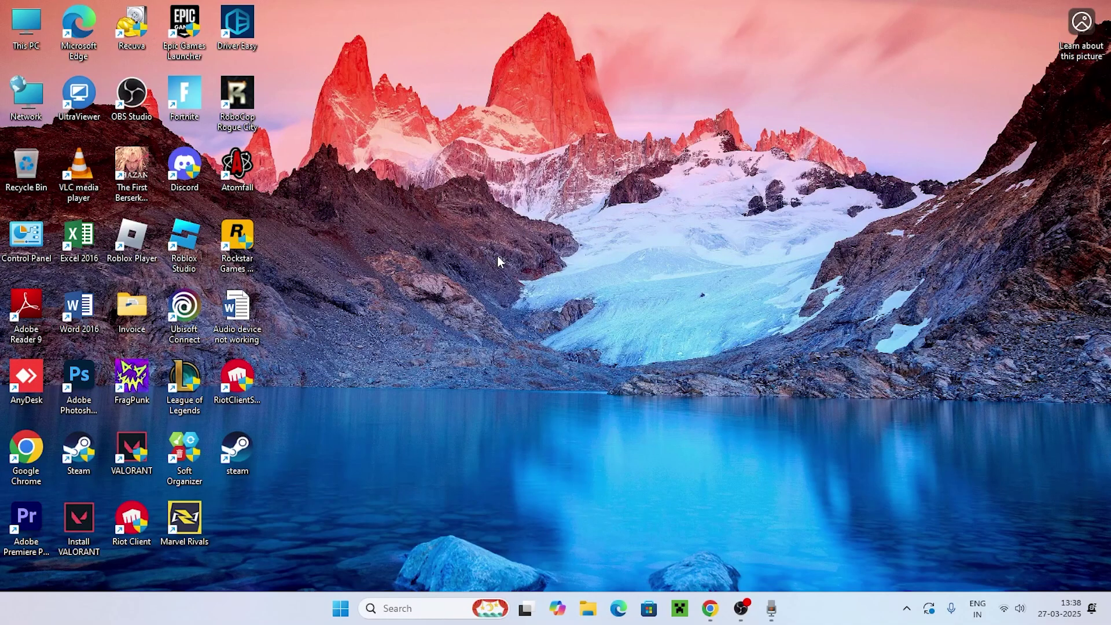
Set the VALORANT shortcut to run as administrator without full-screen optimisations, then refresh the desktop
right_click(127, 452)
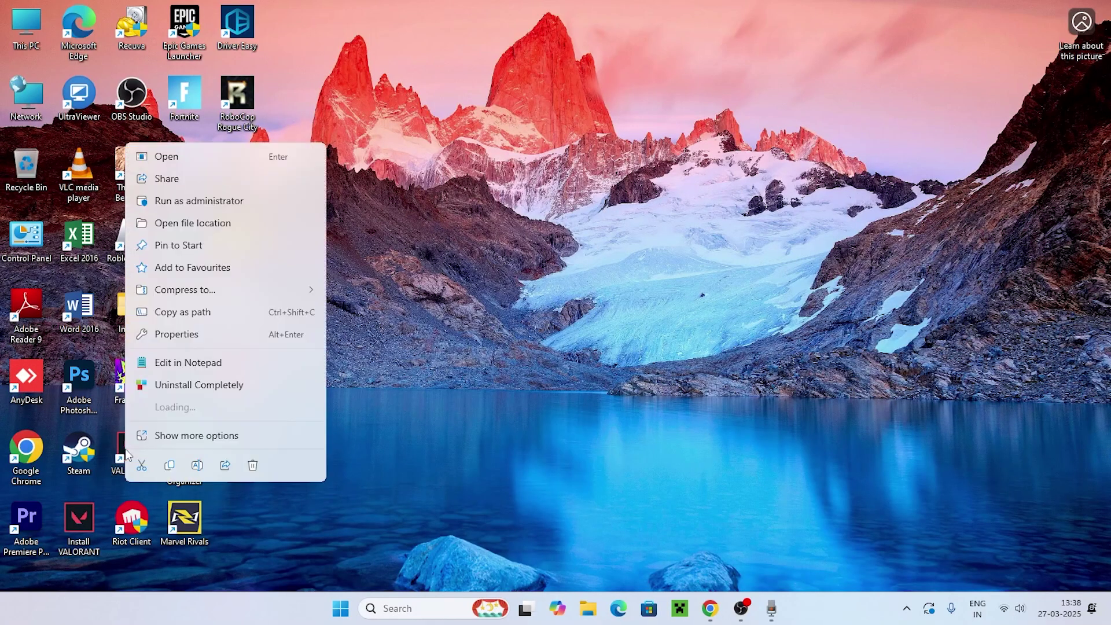
click(193, 436)
click(193, 436)
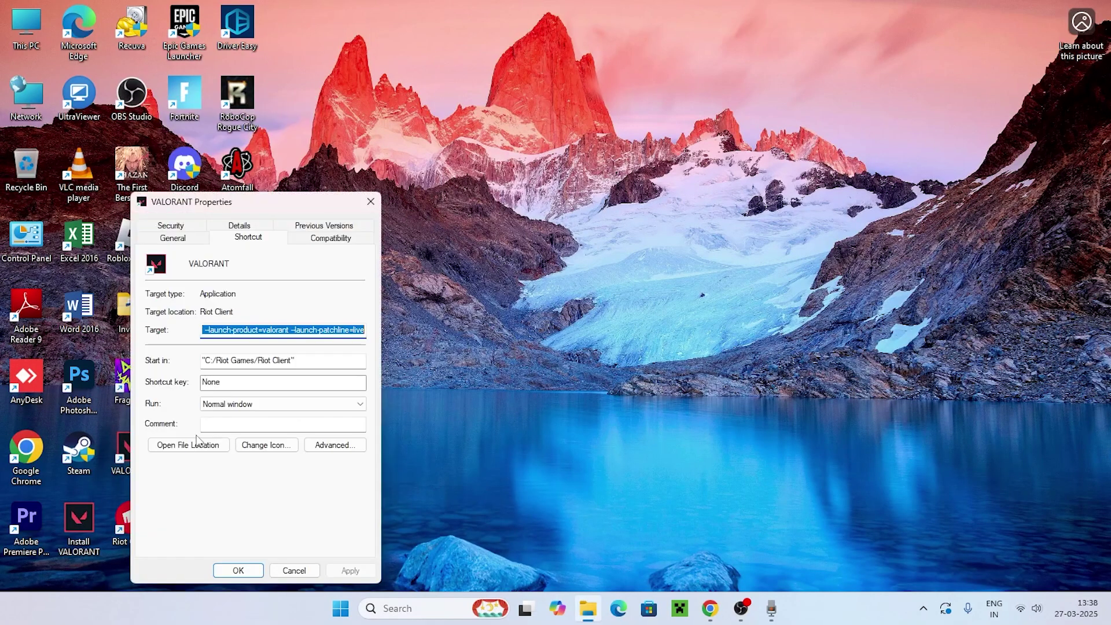
click(331, 238)
drag(318, 200, 529, 77)
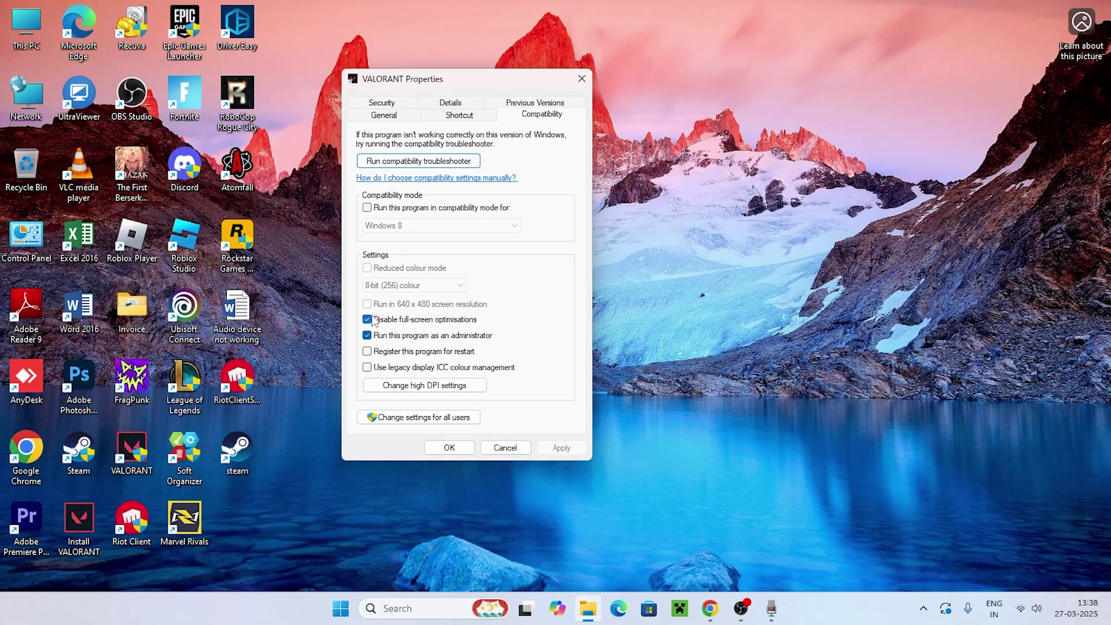
click(450, 447)
right_click(477, 281)
click(505, 337)
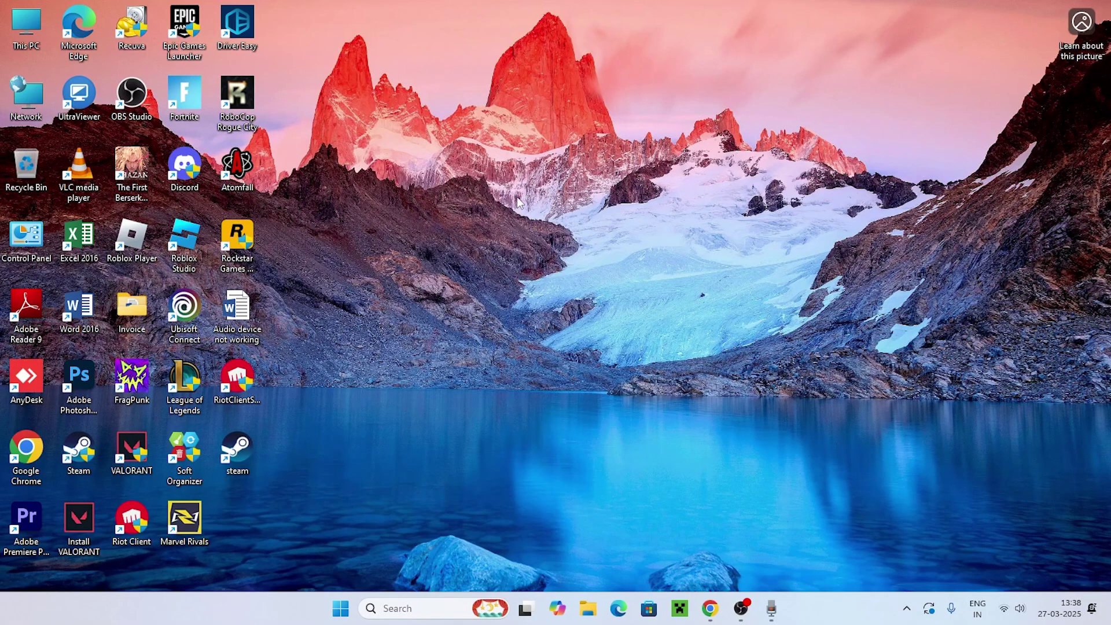
Start a new desktop shortcut from the desktop menu and browse for its target file
right_click(508, 221)
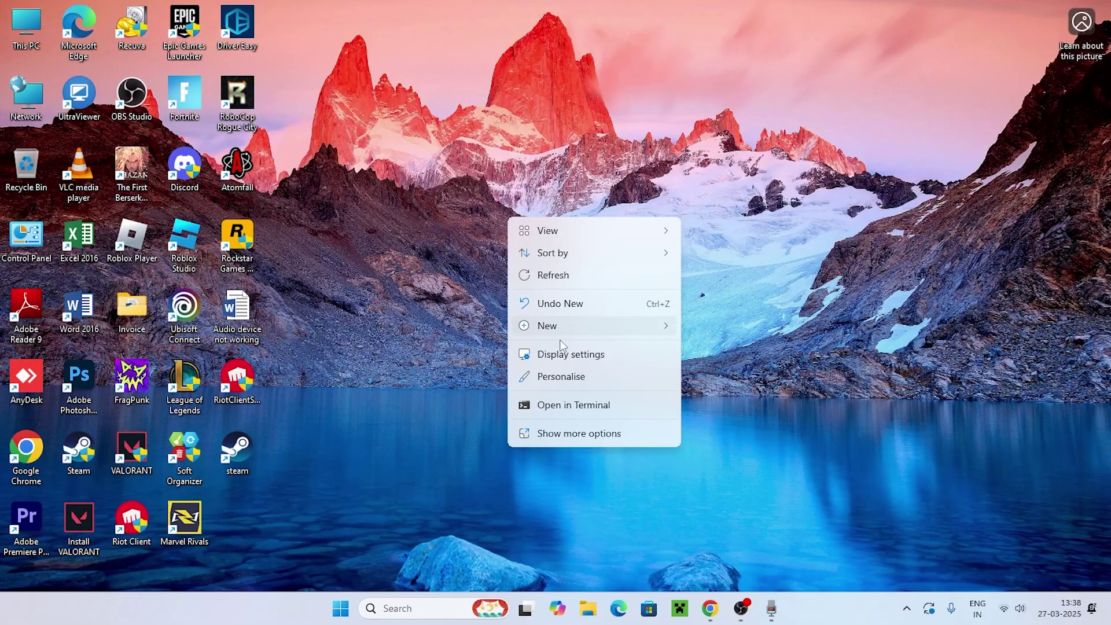
click(561, 430)
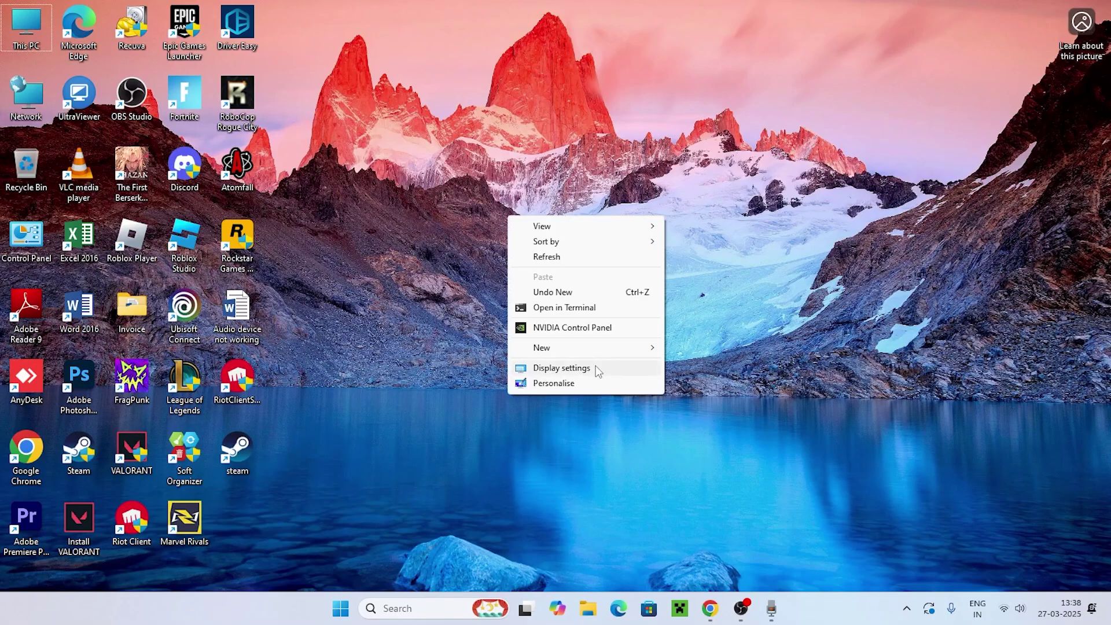
mouse_move(561, 345)
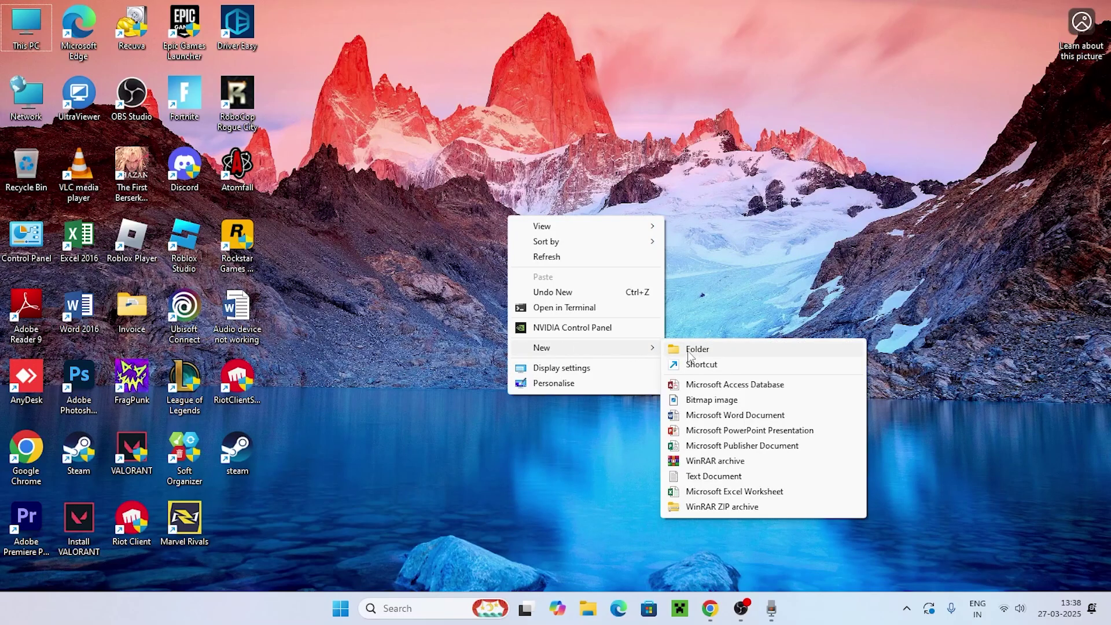
click(728, 365)
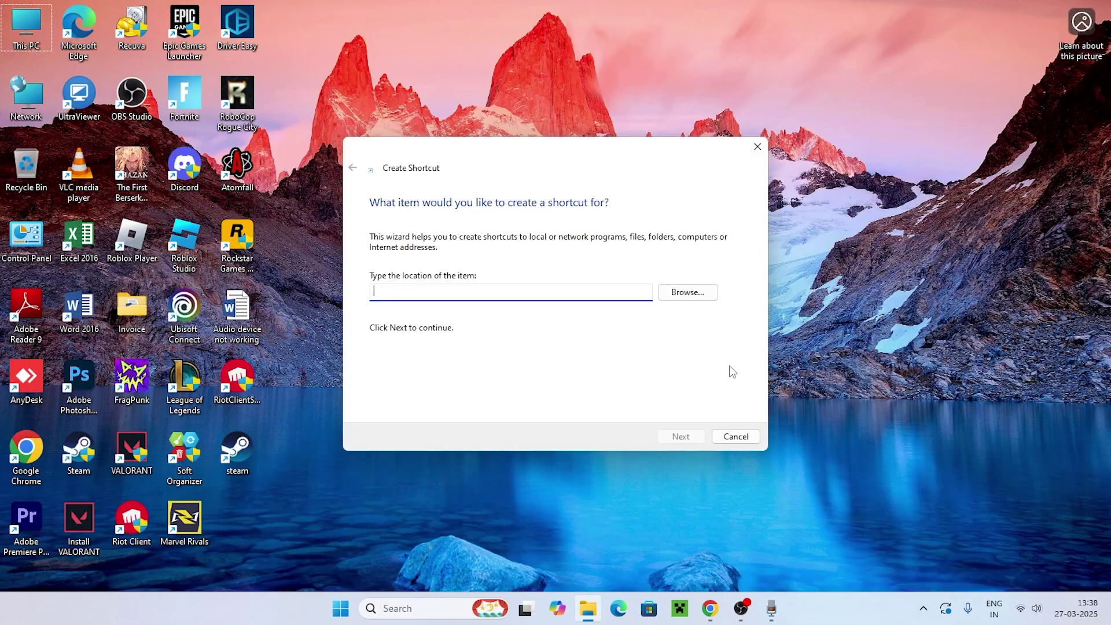
click(692, 293)
Target C:\Riot Games\Riot Client\RiotClientServices.exe and finish the RiotClientServices (2) shortcut
double_click(496, 361)
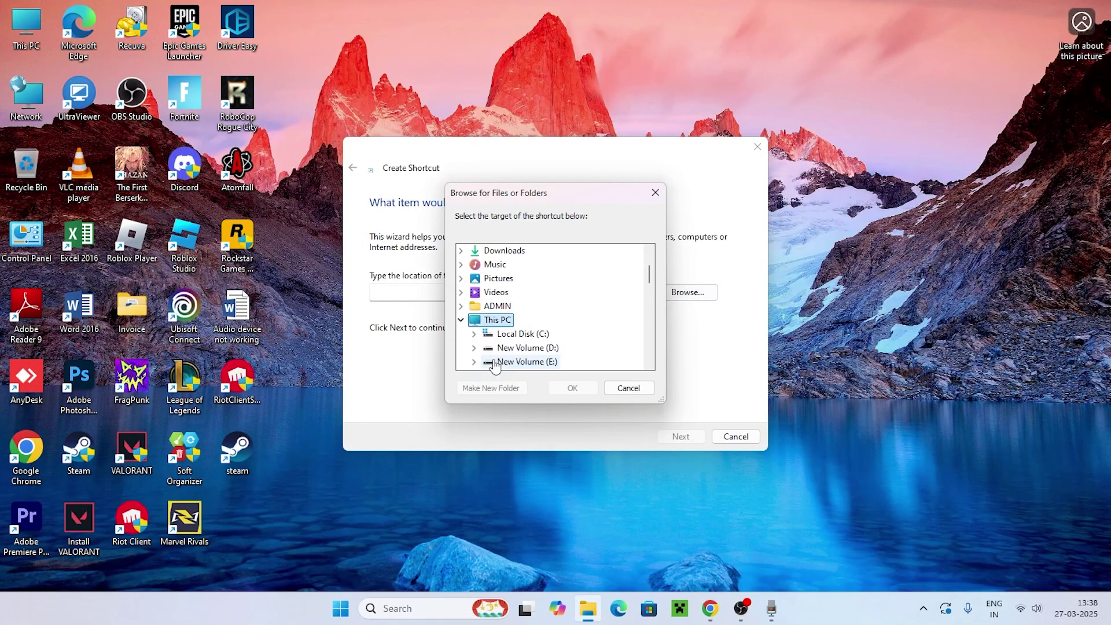
double_click(530, 335)
double_click(531, 348)
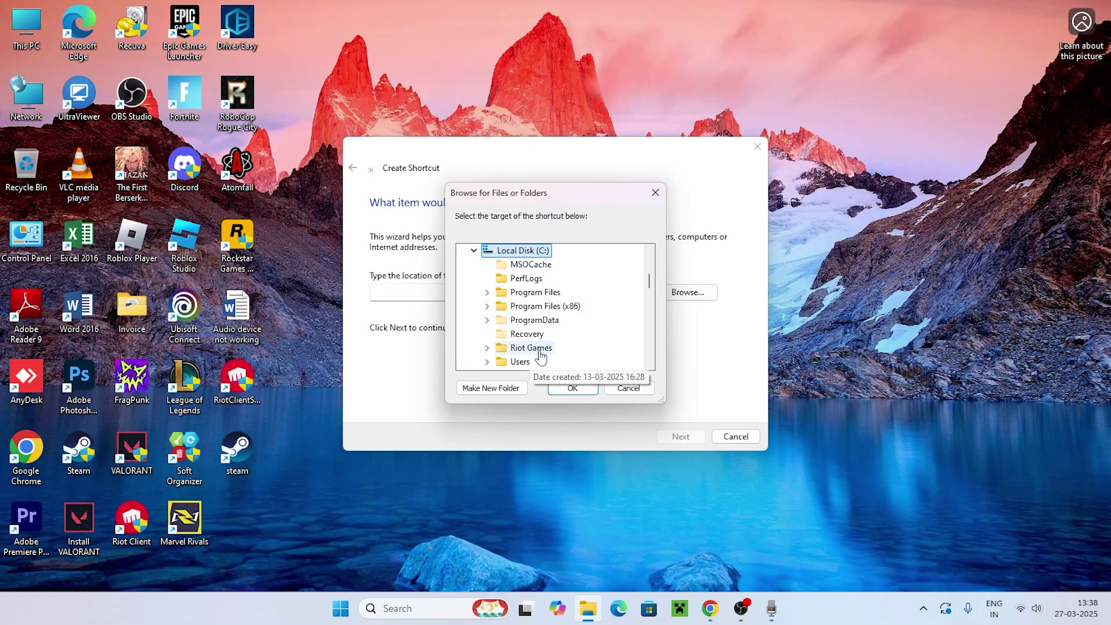
double_click(538, 348)
click(564, 335)
key(Return)
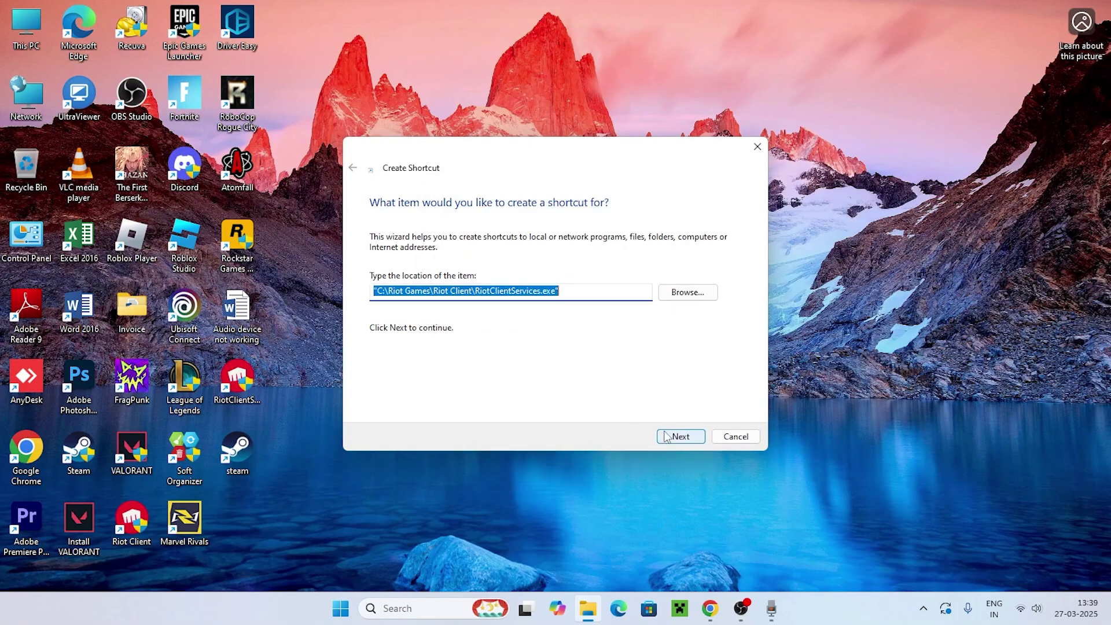
click(662, 435)
click(667, 435)
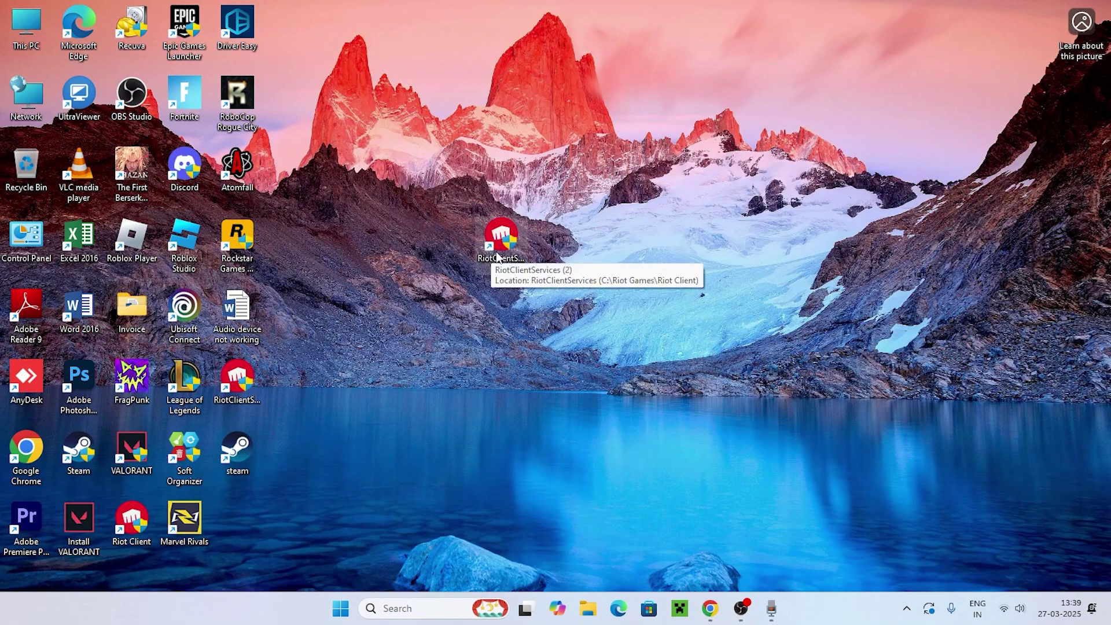
Drag the RiotClientServices (2) shortcut into the Recycle Bin and refresh the desktop
drag(519, 238, 305, 458)
drag(240, 520, 42, 188)
right_click(487, 203)
click(526, 264)
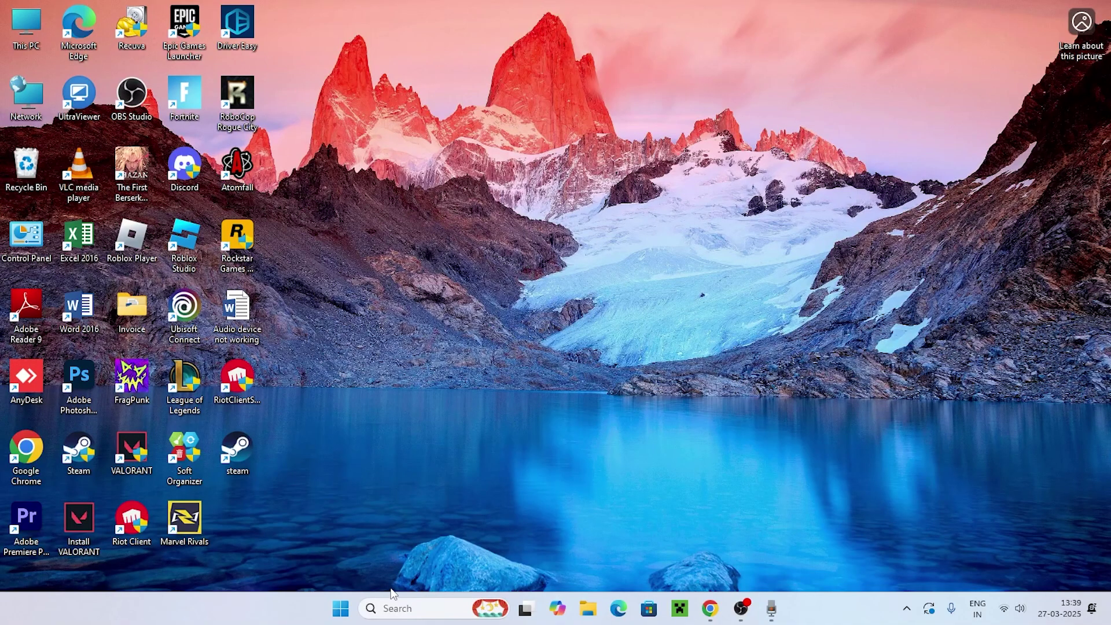
Open Control Panel through search and go to System and Security's Windows Defender Firewall
click(385, 607)
text(control)
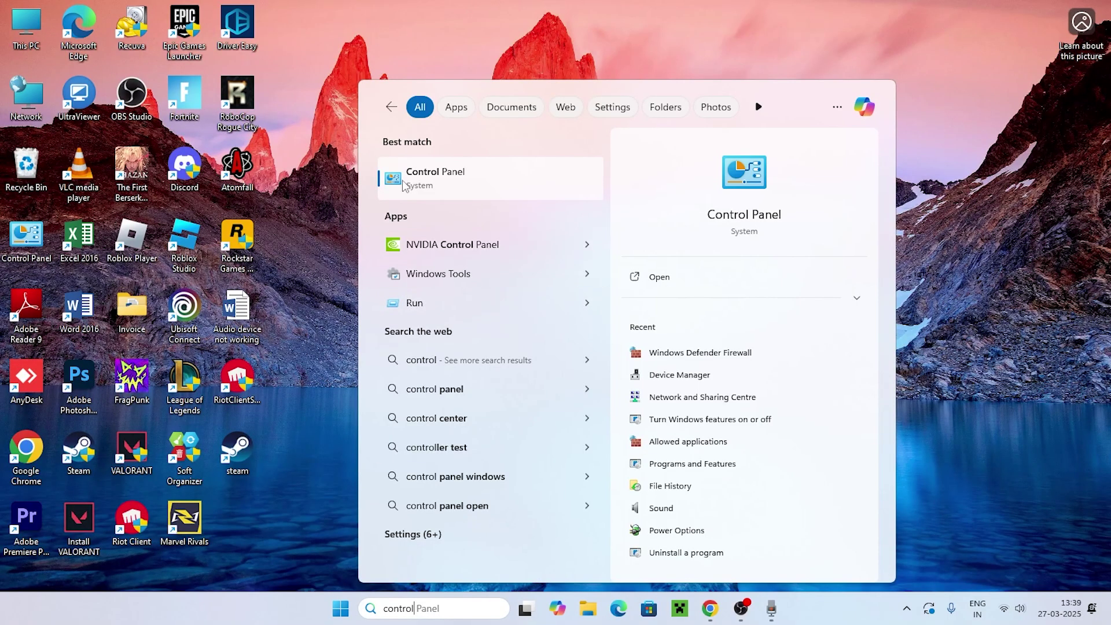
click(403, 183)
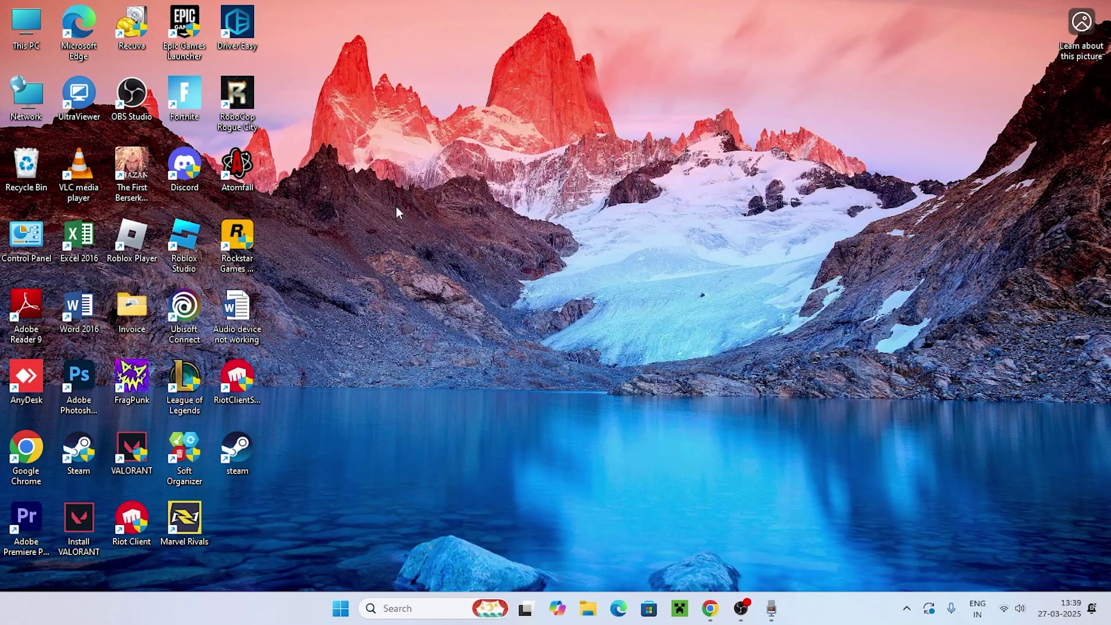
click(353, 111)
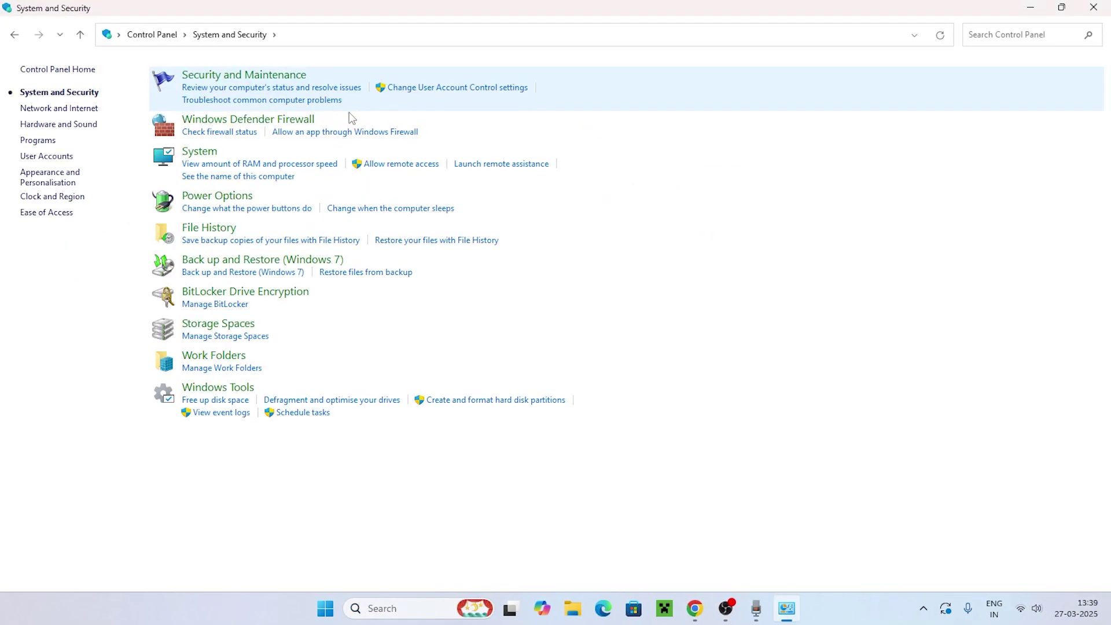
click(294, 119)
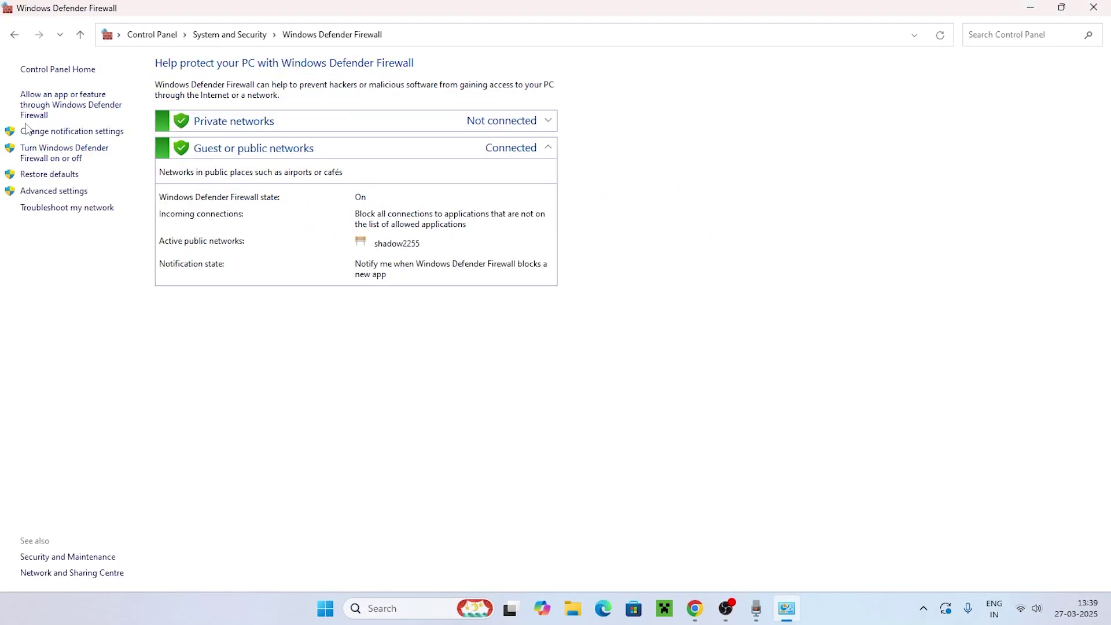
Show the firewall's allowed apps, scroll to the Riot Client entries, and unlock editing with Change settings
click(44, 112)
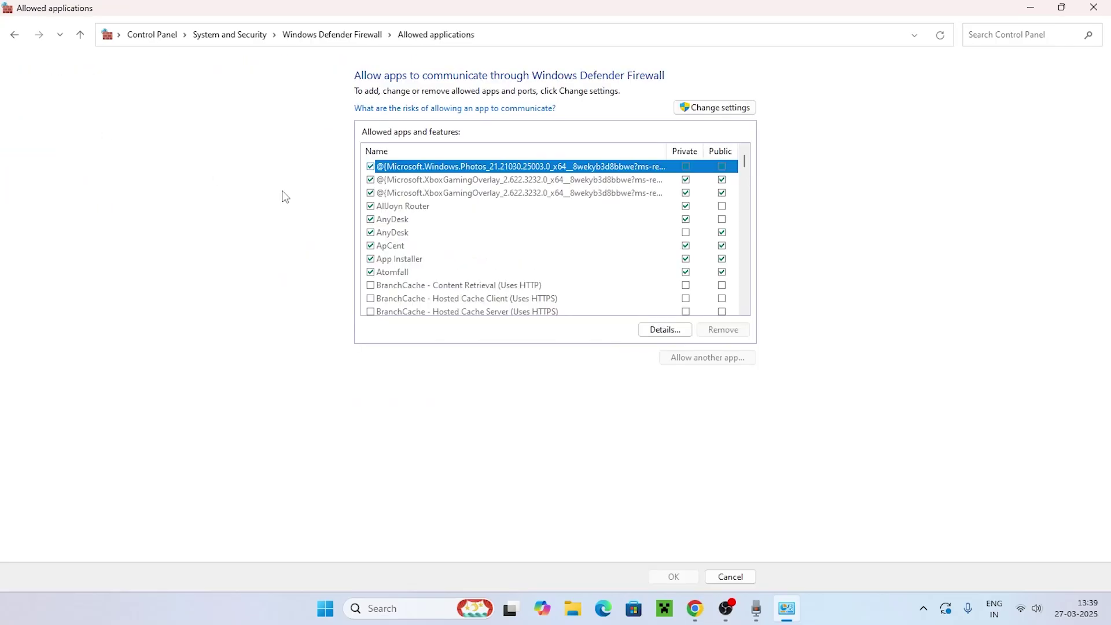
scroll(405, 223, down, 4)
scroll(405, 222, down, 15)
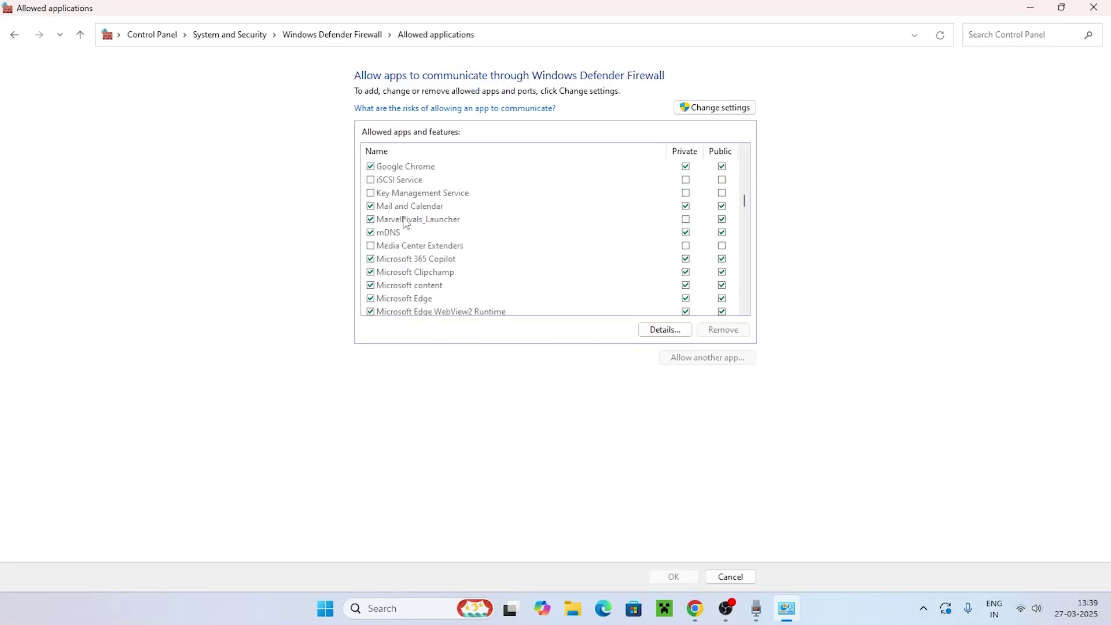
scroll(404, 223, down, 6)
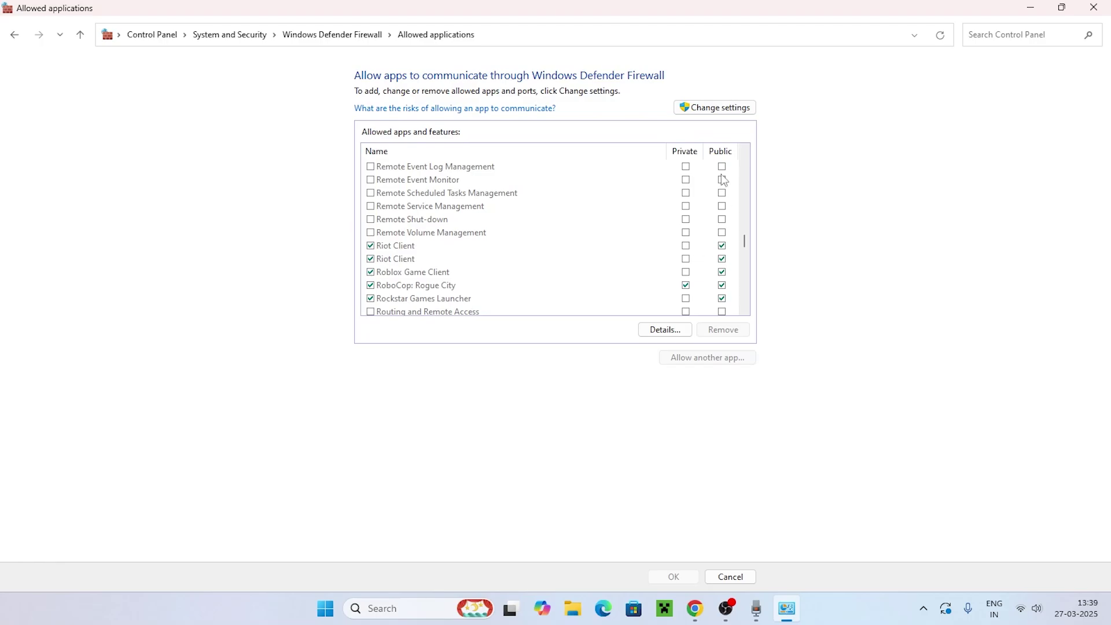
click(715, 110)
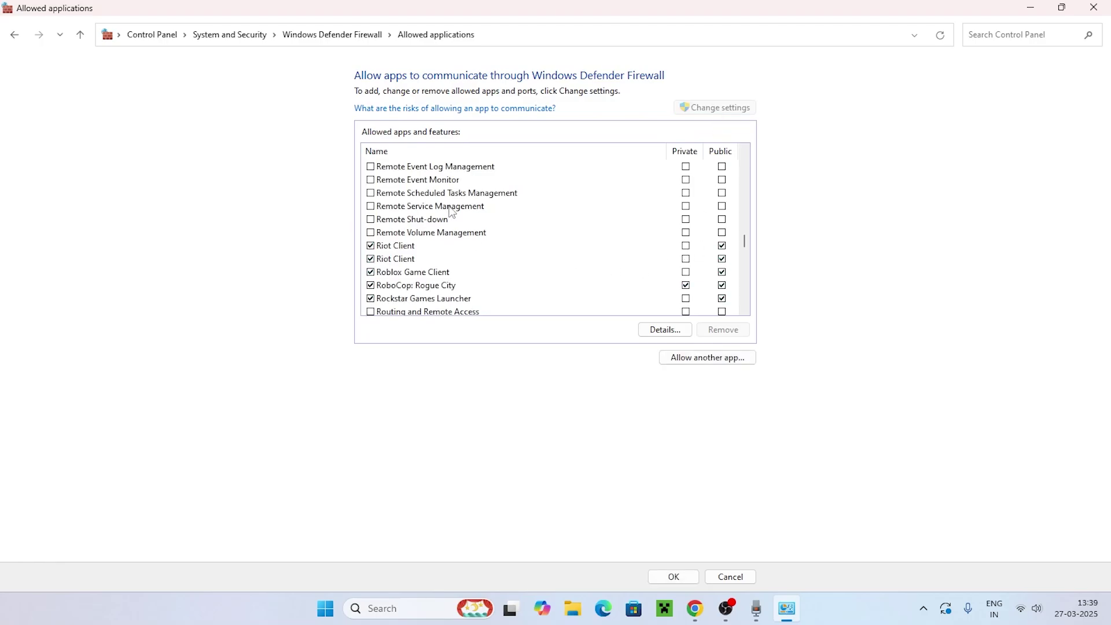
Tick Private for both Riot Client entries, then remove both from the allowed apps list
click(687, 246)
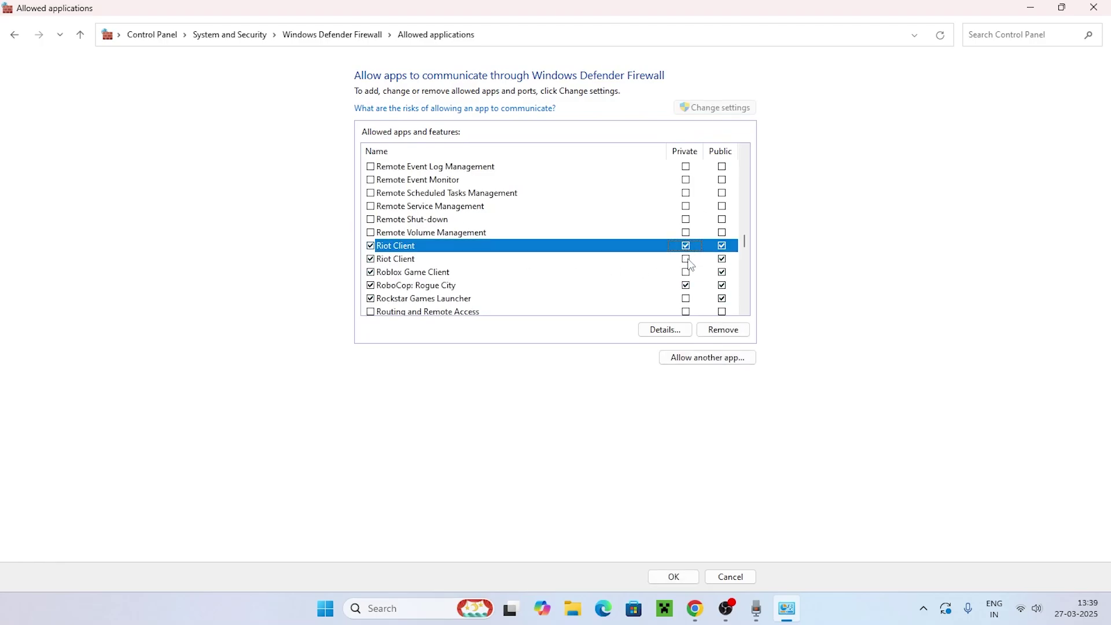
click(687, 259)
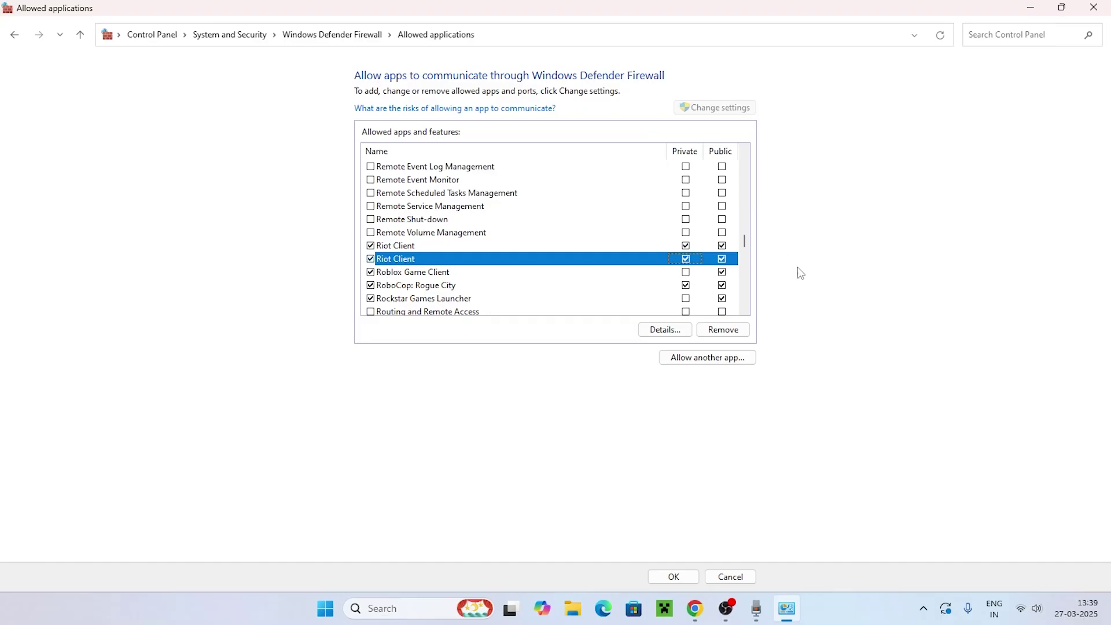
click(724, 332)
click(604, 363)
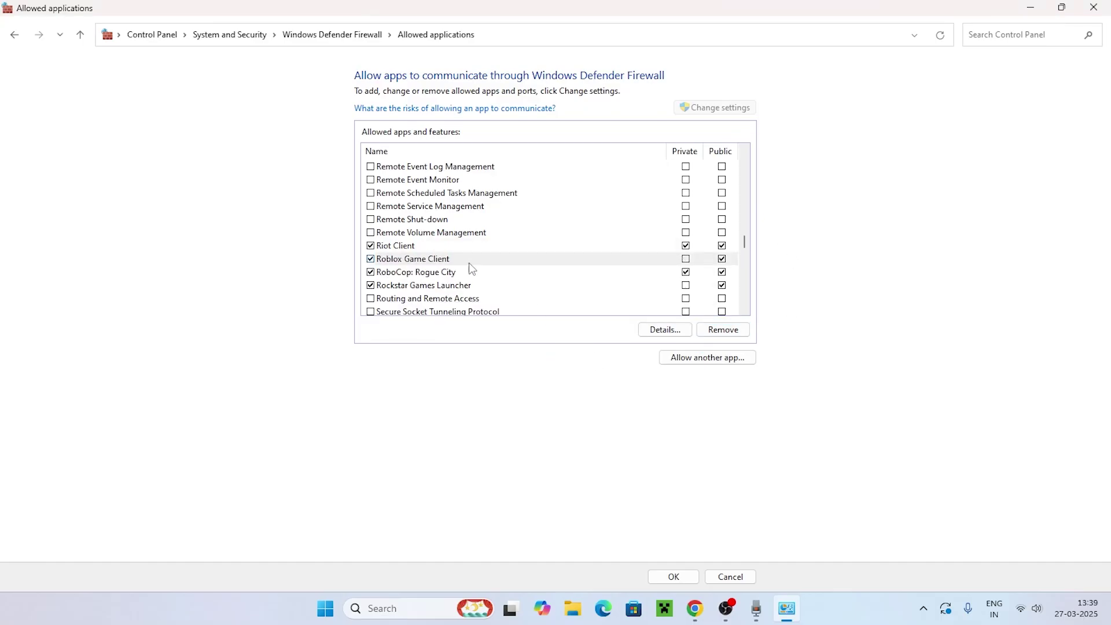
click(422, 245)
click(723, 330)
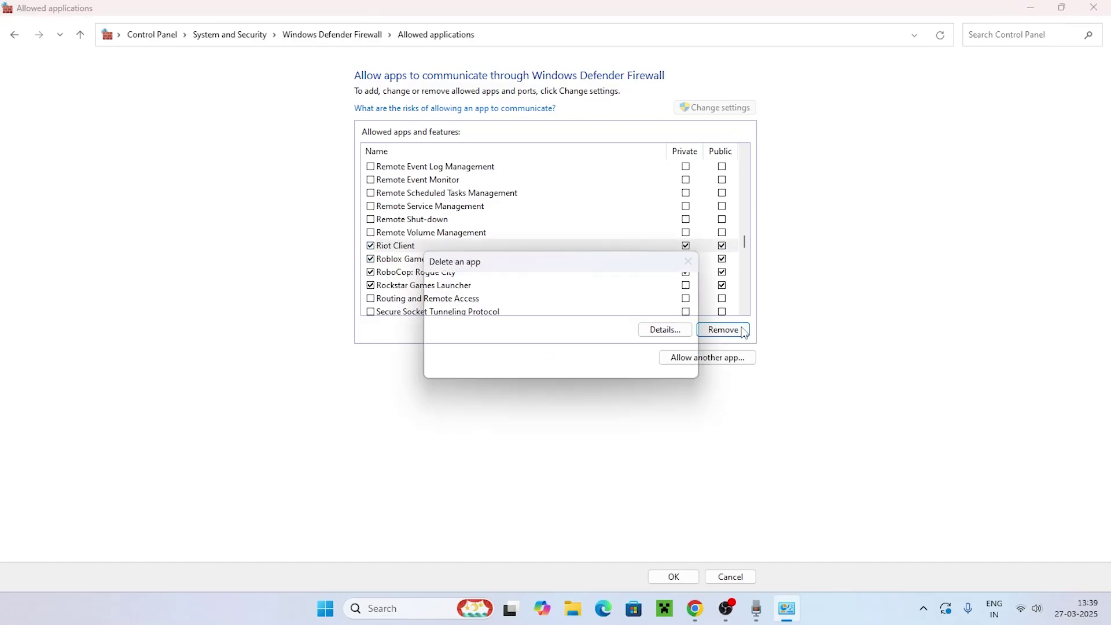
click(582, 363)
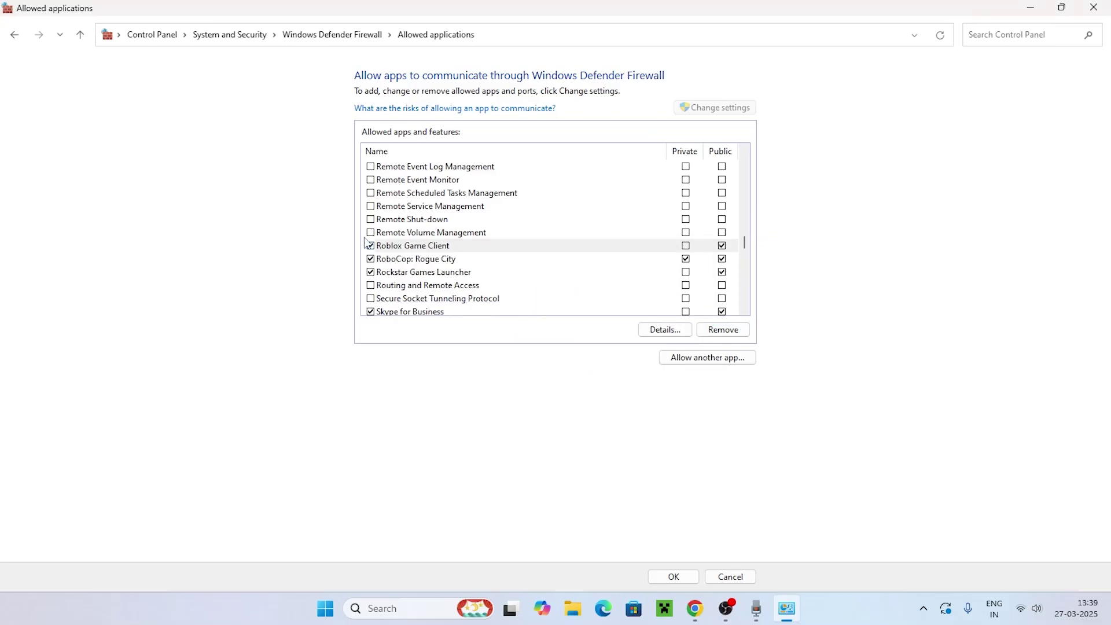
click(684, 363)
Add C:\Riot Games\Riot Client\RiotClientServices as an allowed app on private networks, then close the window
click(660, 370)
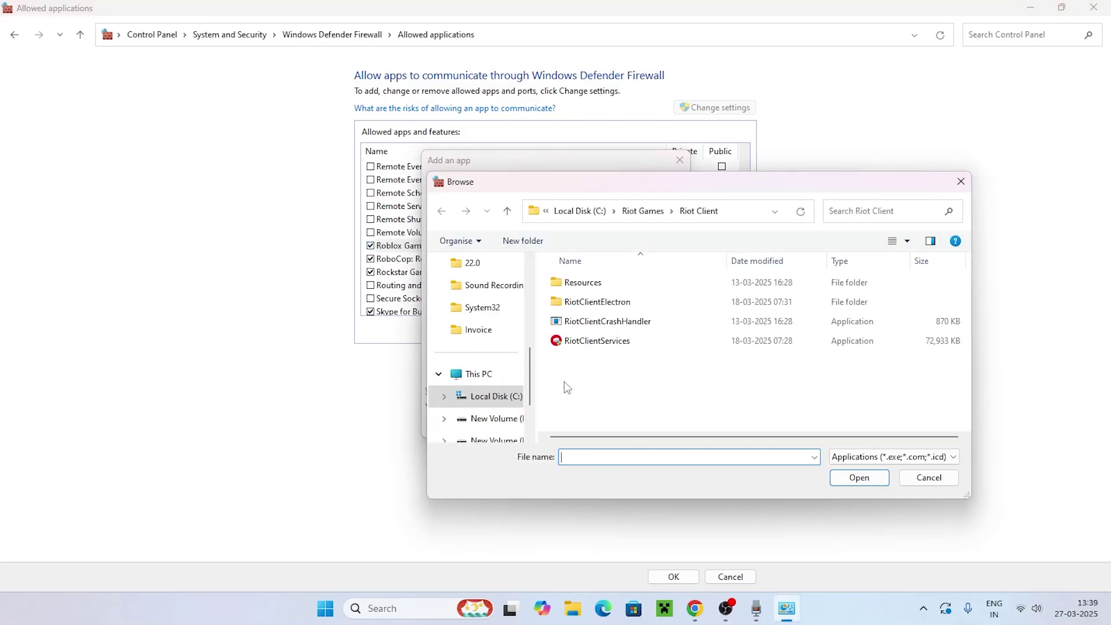
click(479, 374)
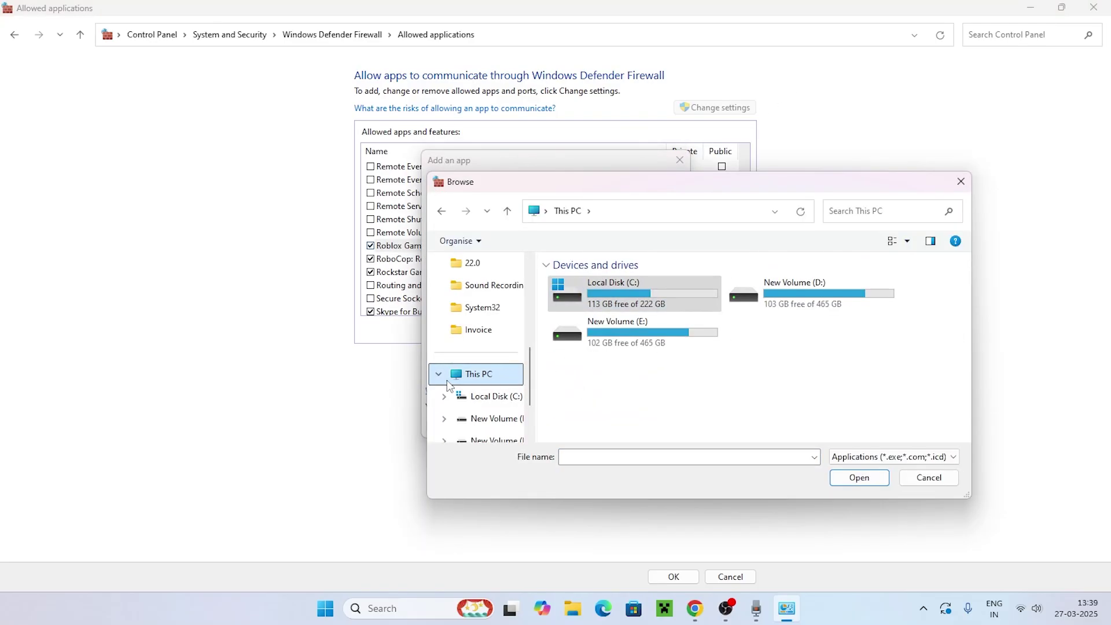
double_click(625, 293)
click(589, 400)
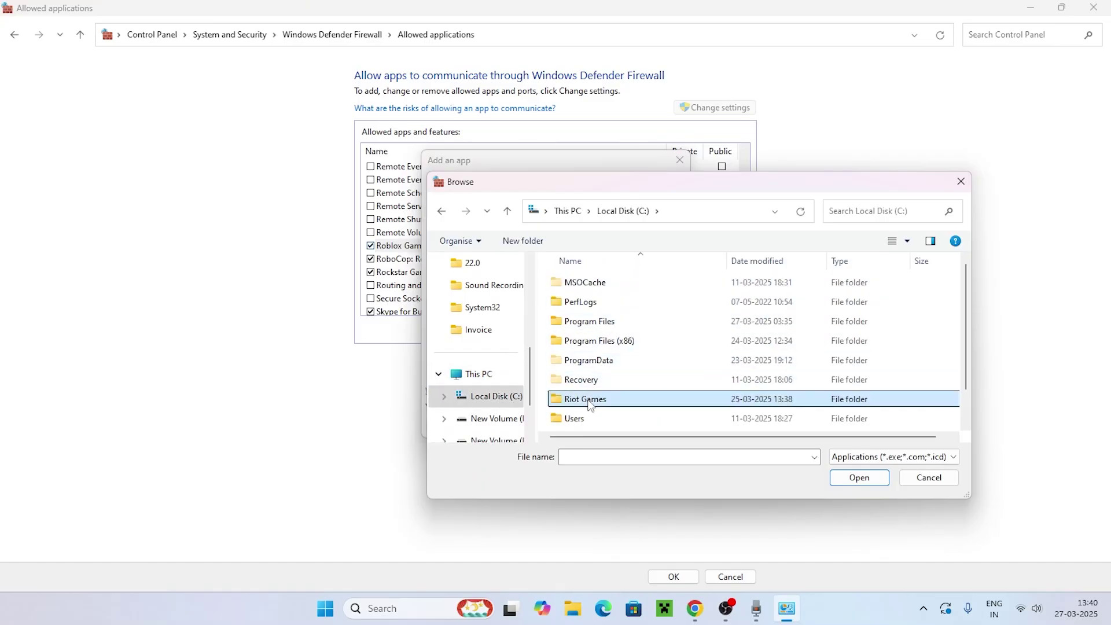
double_click(596, 405)
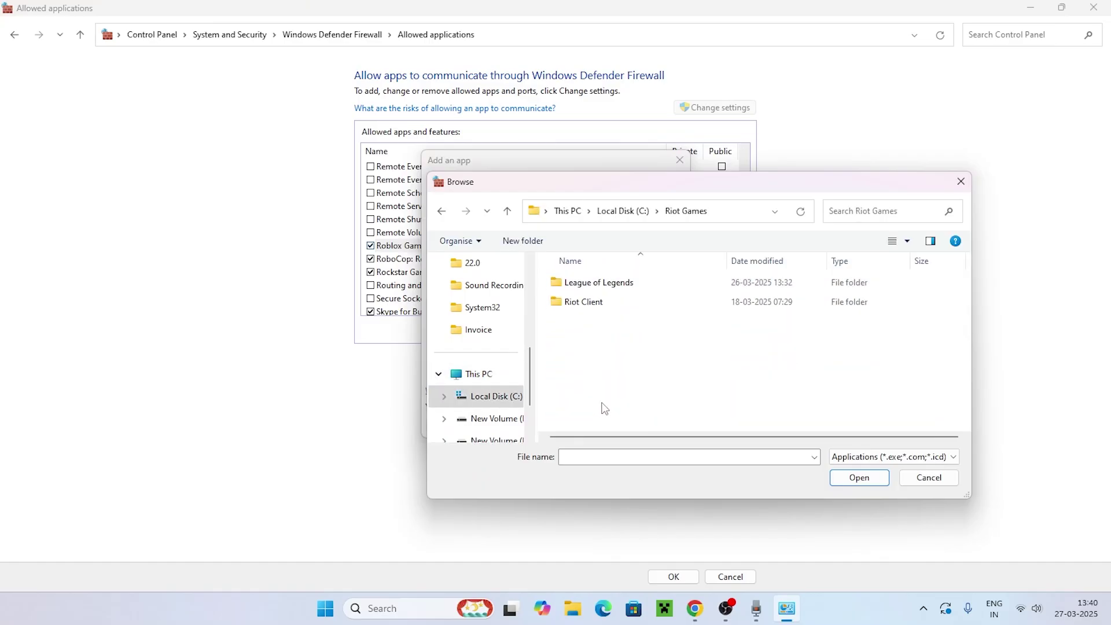
double_click(599, 306)
click(578, 344)
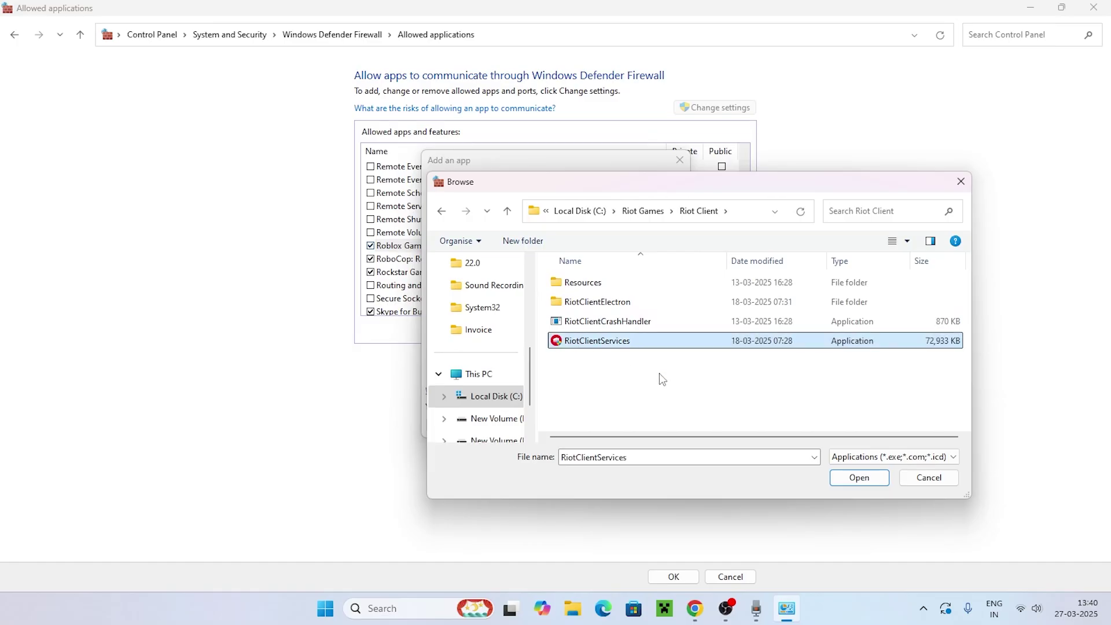
click(858, 478)
click(614, 427)
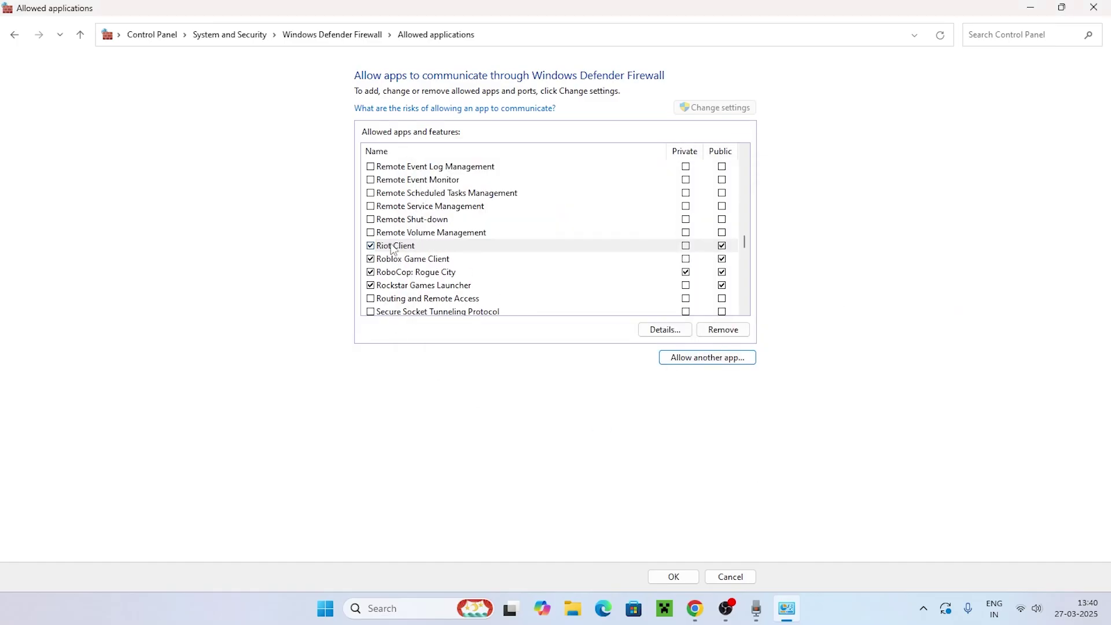
click(686, 246)
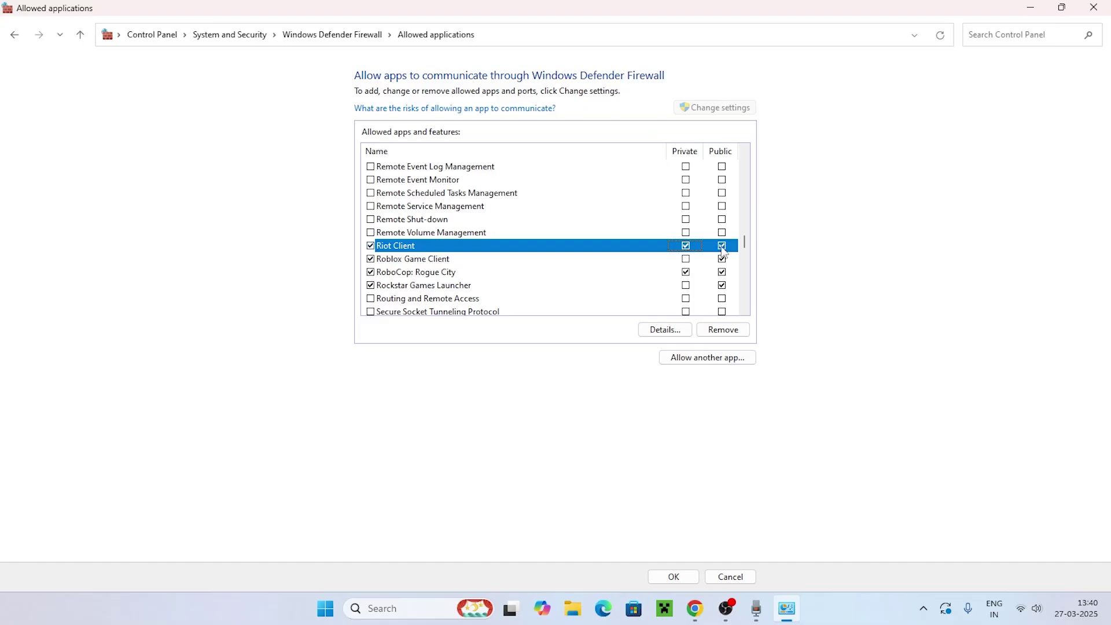
click(1093, 8)
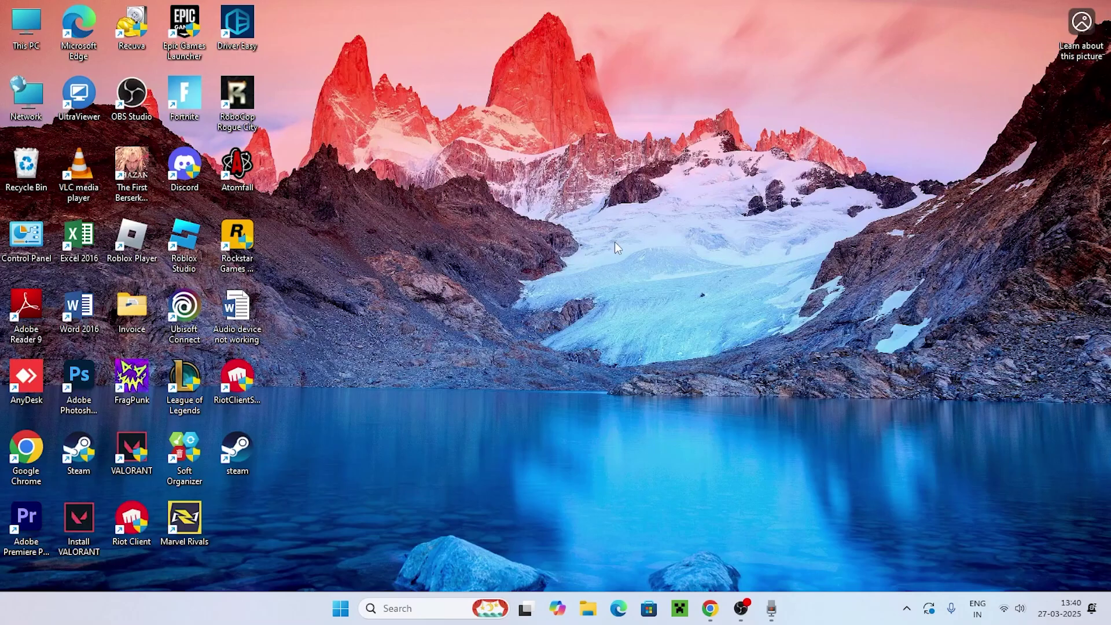
Open Command Prompt as administrator and run 'sc delete vgc' to remove the vgc service
click(403, 603)
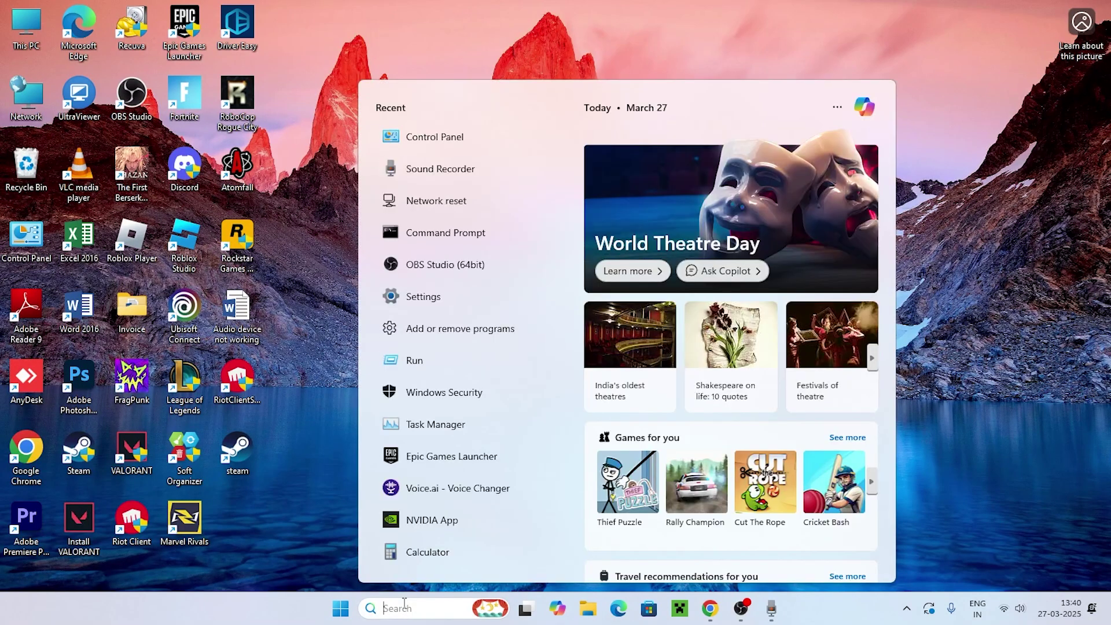
text(cmd)
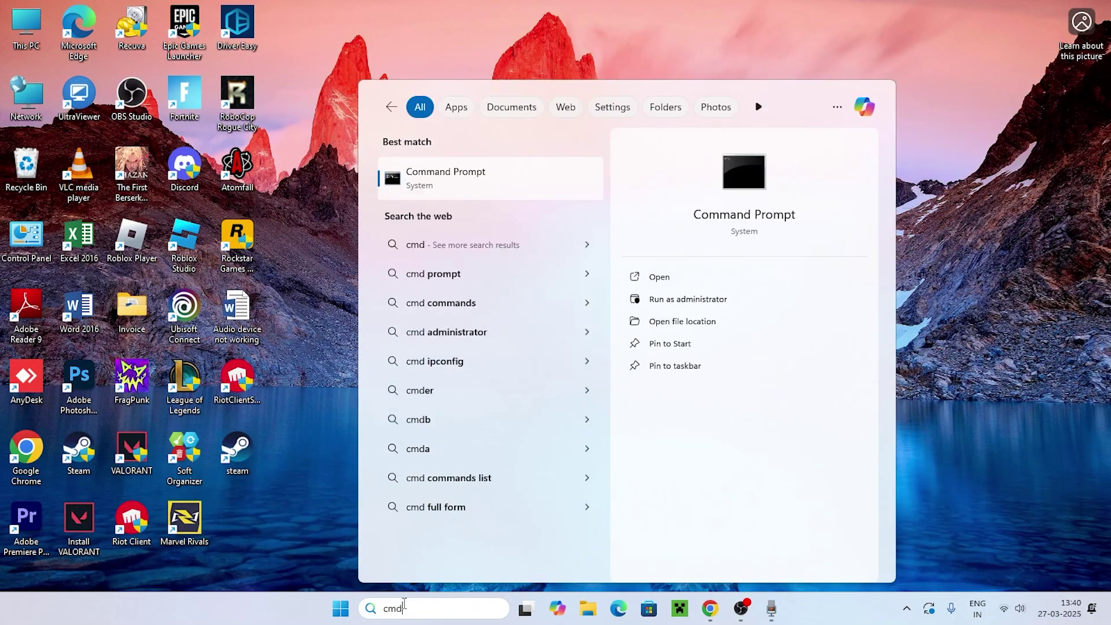
click(662, 299)
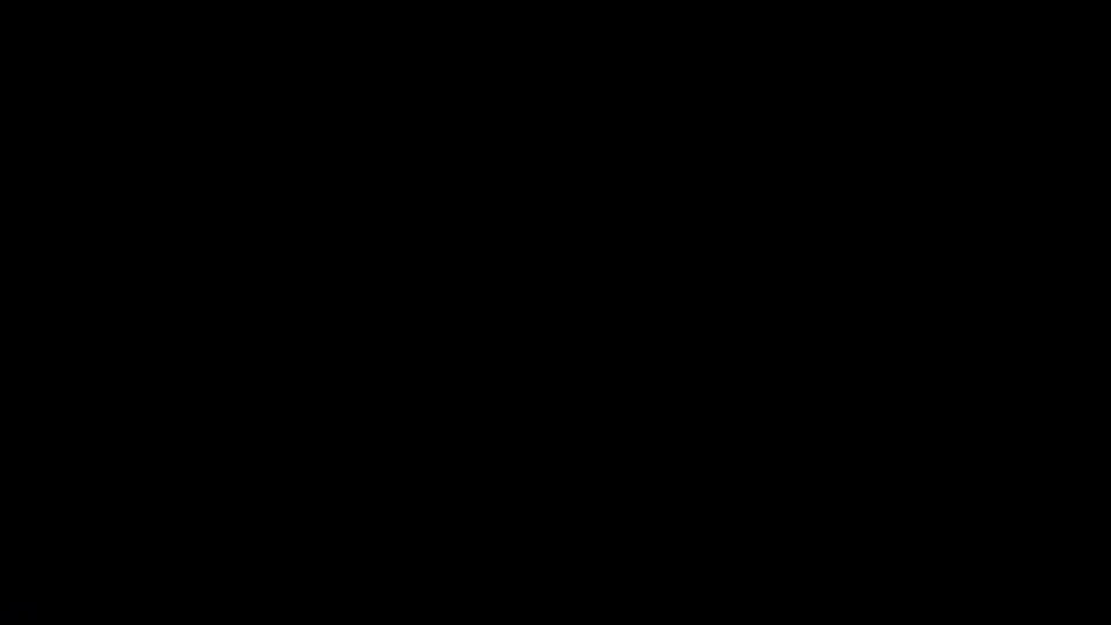
text(sc)
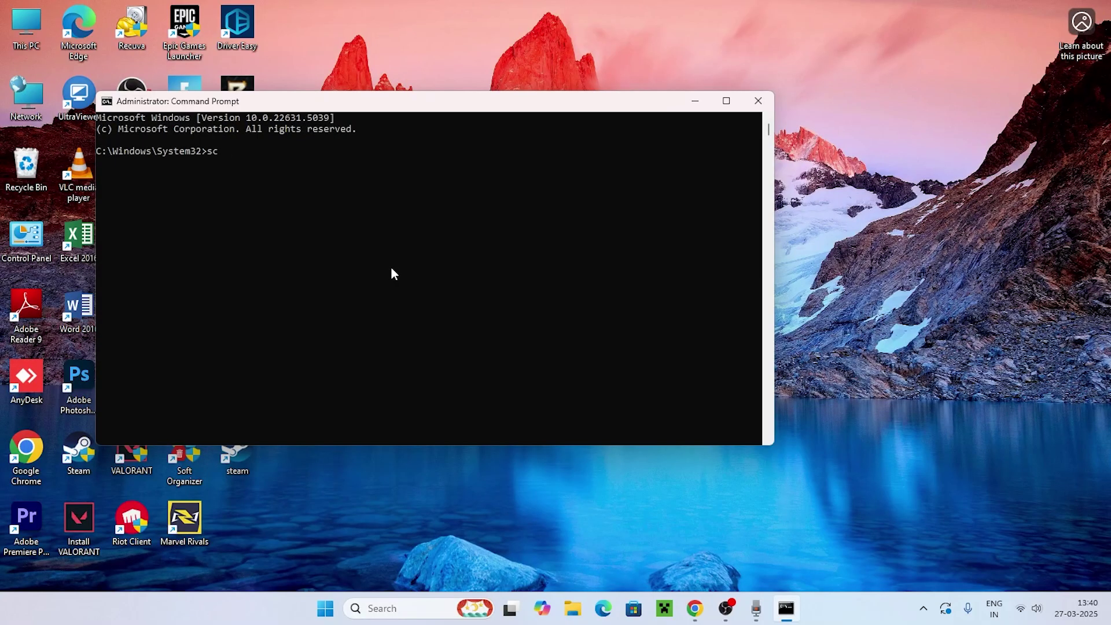
text( delete vgk)
key(BackSpace)
text(c)
key(Return)
Run 'sc delete vgk' to remove the vgk service, then close Command Prompt
text(sc delete)
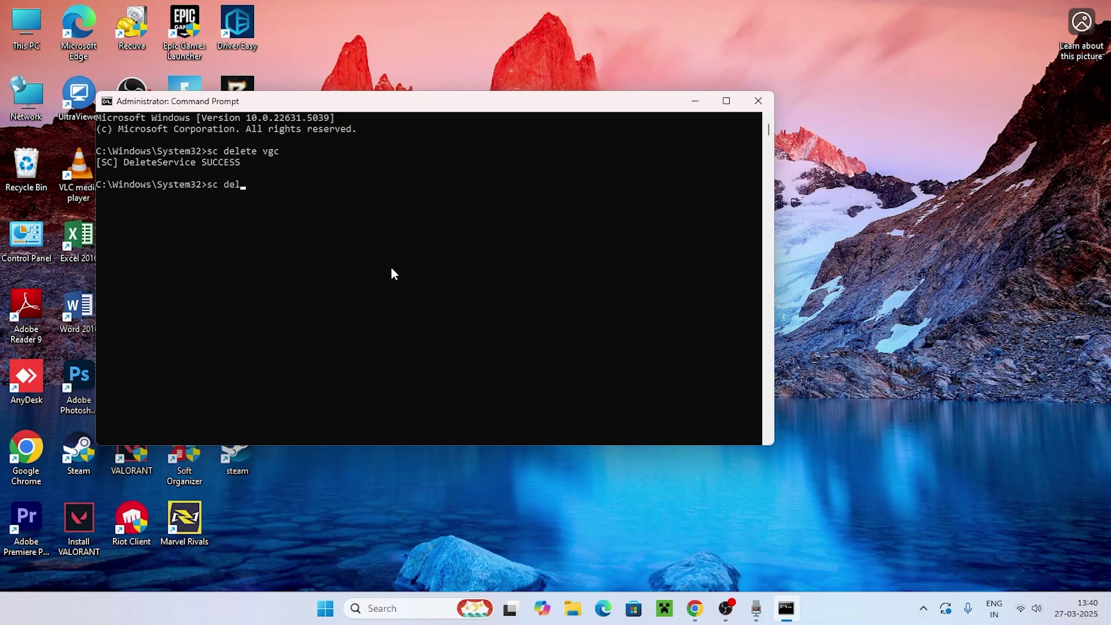
text( vgl)
key(BackSpace)
text(k)
key(Return)
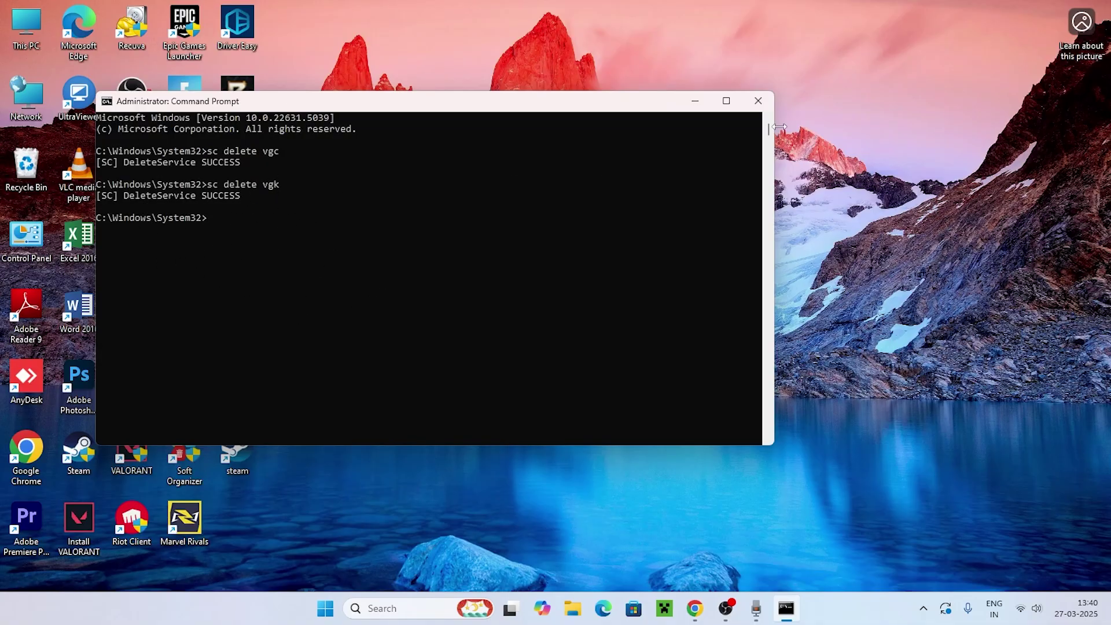
click(757, 101)
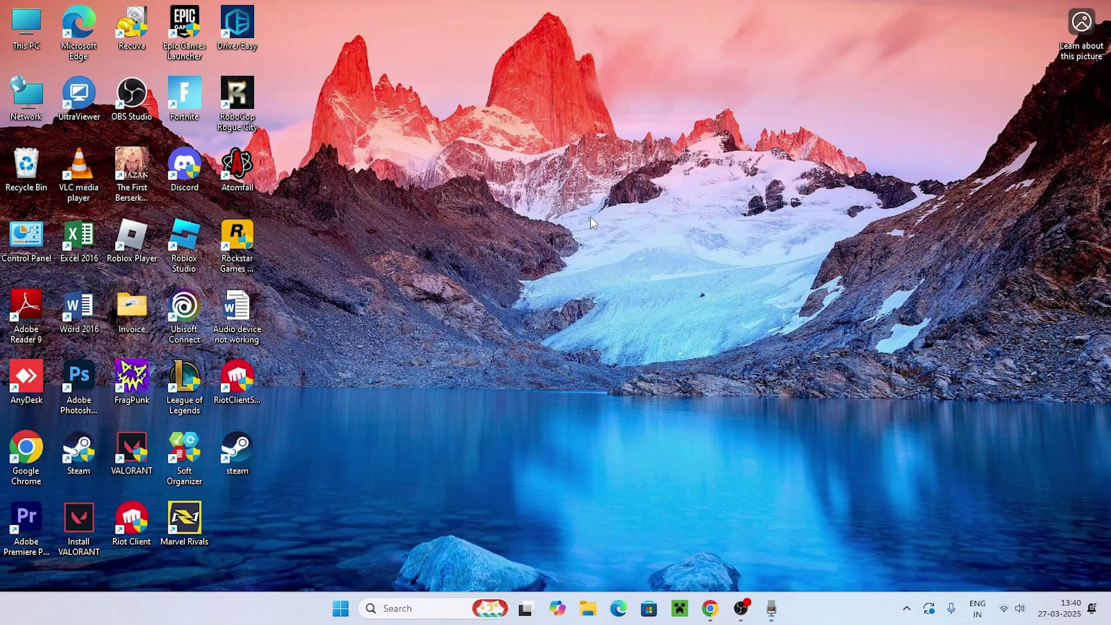
Browse C:\Program Files (x86) in File Explorer, close it, and launch Riot Client from its desktop shortcut
click(588, 608)
click(98, 440)
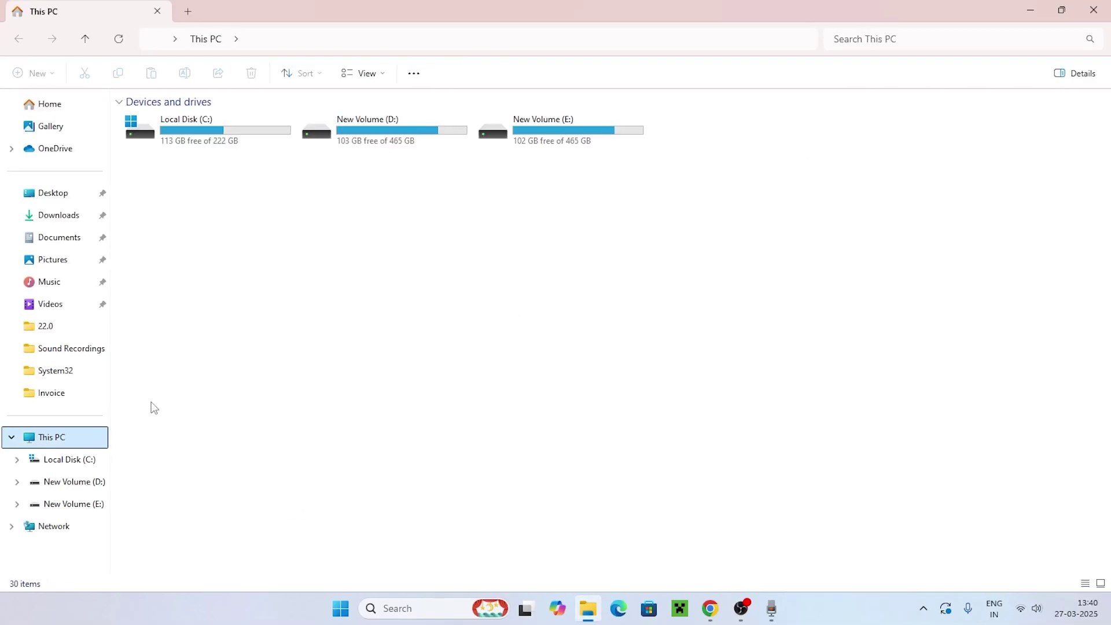
double_click(204, 142)
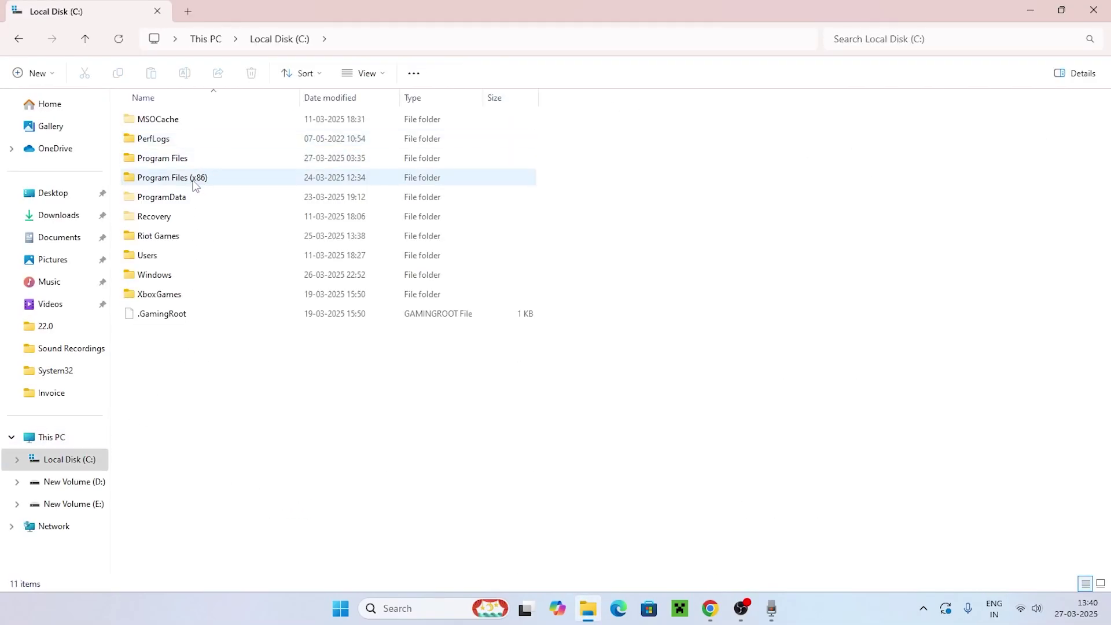
double_click(195, 184)
scroll(227, 194, down, 1)
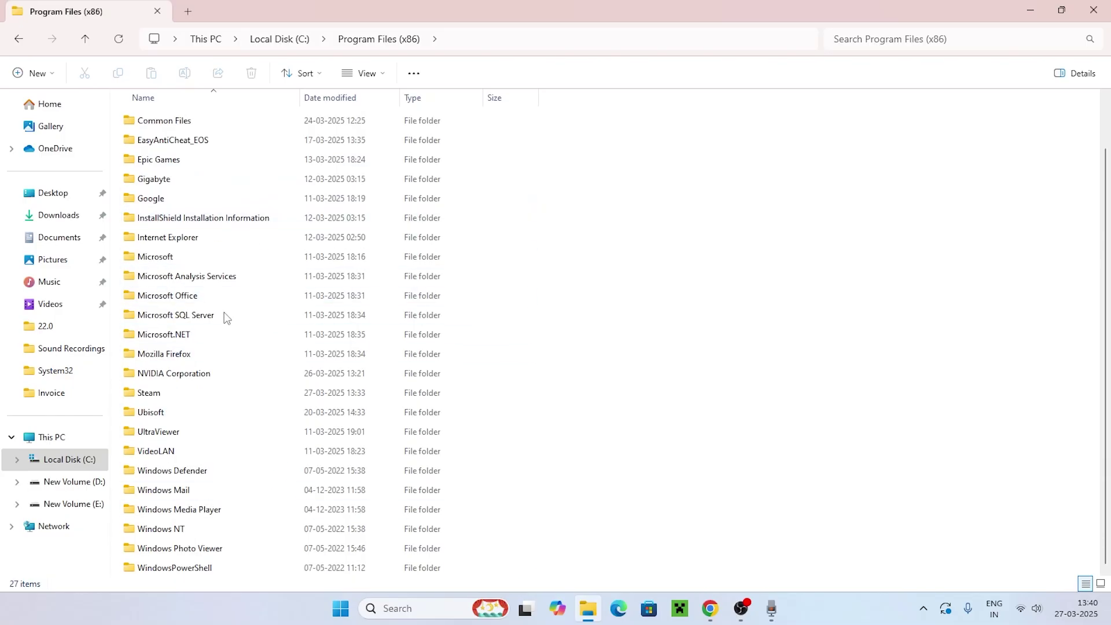
mouse_move(202, 336)
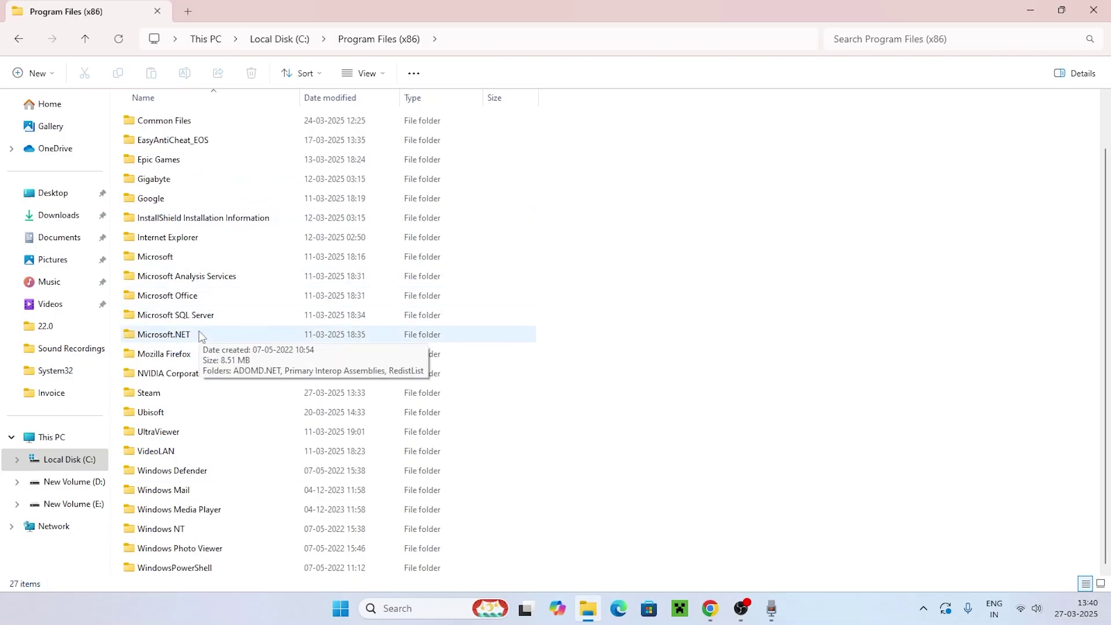
scroll(215, 339, up, 1)
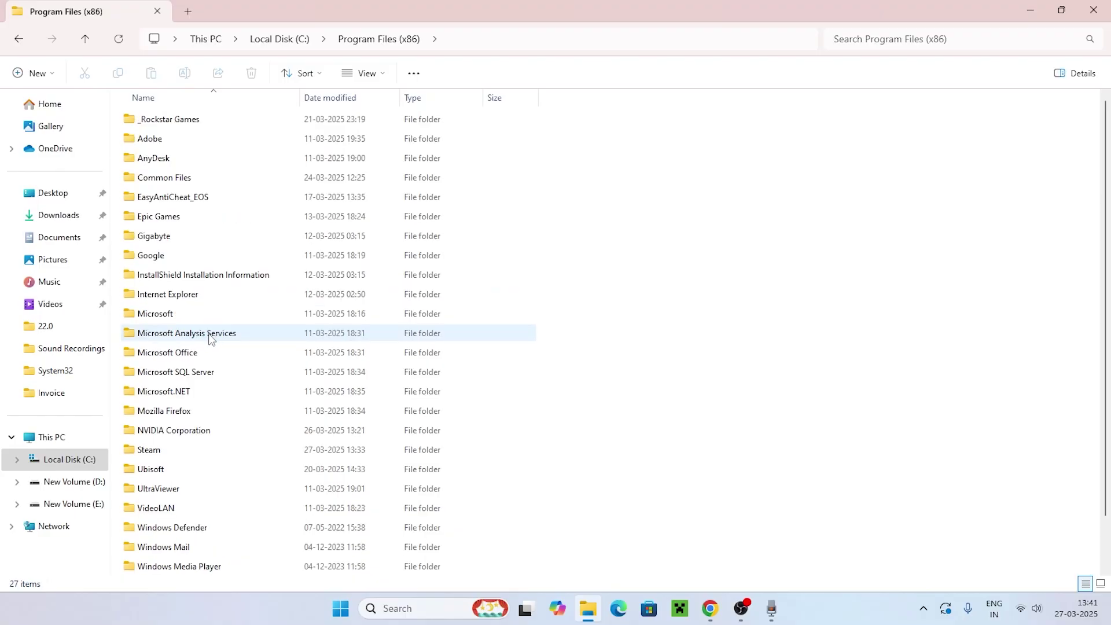
scroll(248, 346, down, 1)
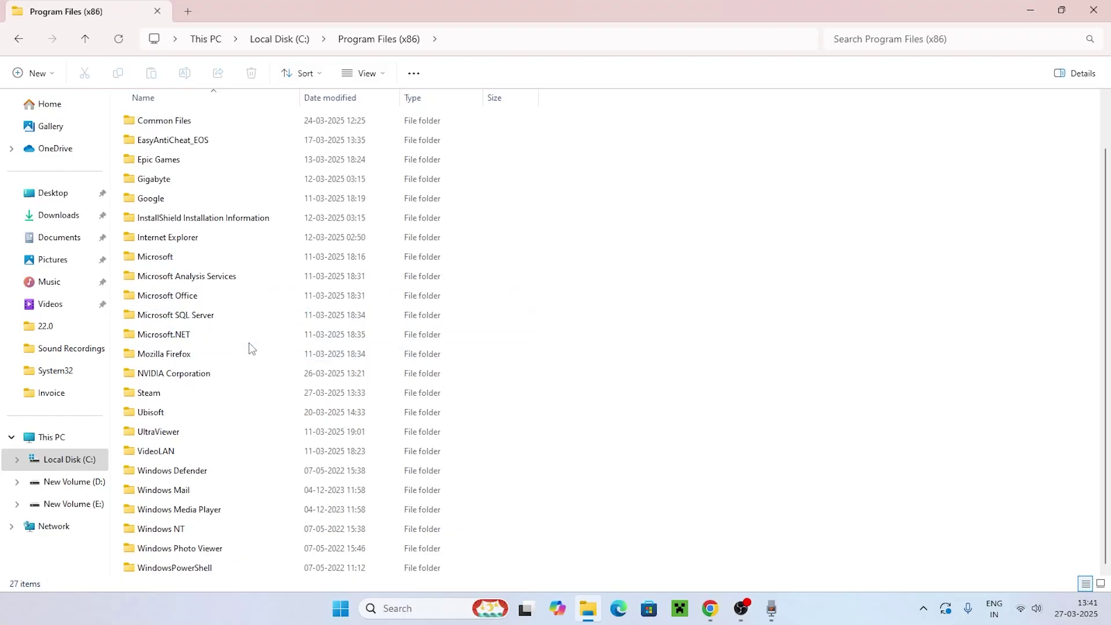
click(1094, 10)
double_click(115, 526)
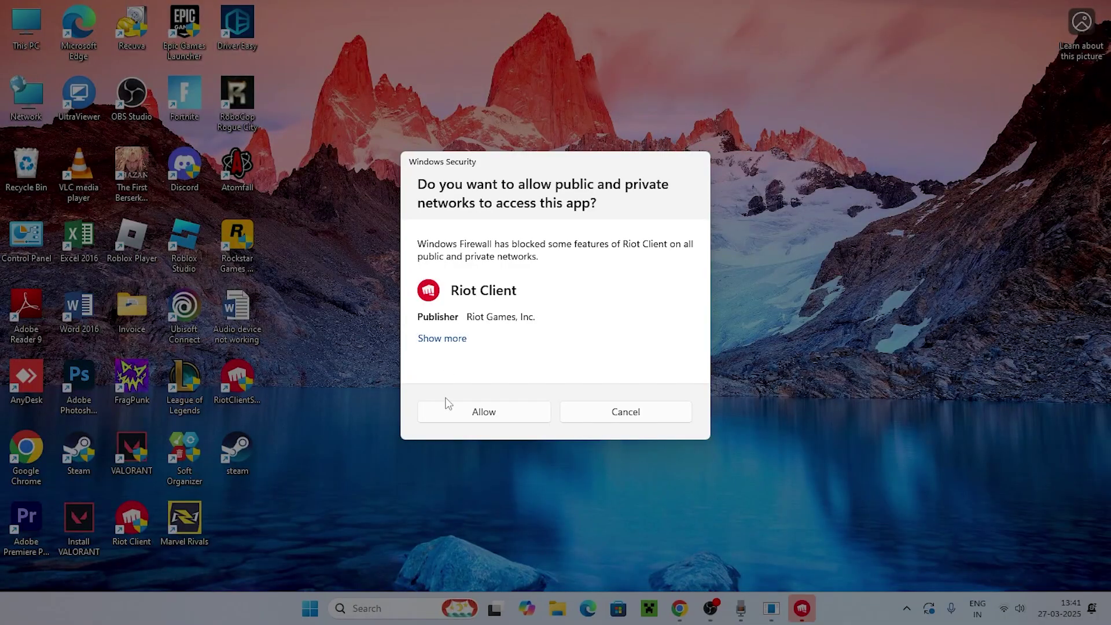
Allow Riot Client through the firewall, check VALORANT's Riot Vanguard info, and start the VALORANT update
click(453, 408)
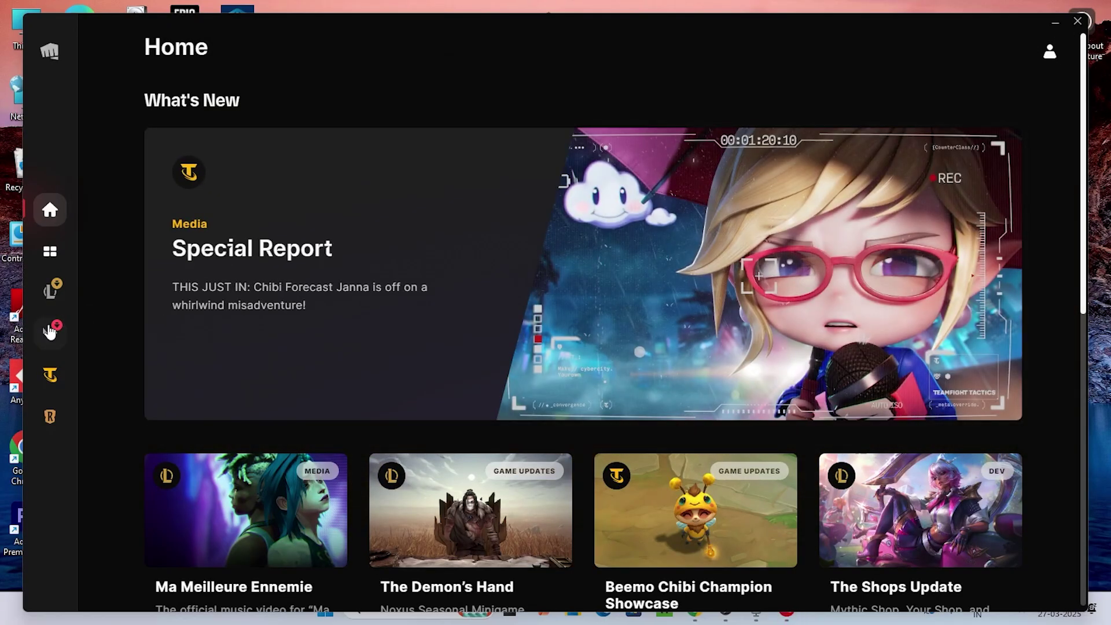
click(49, 331)
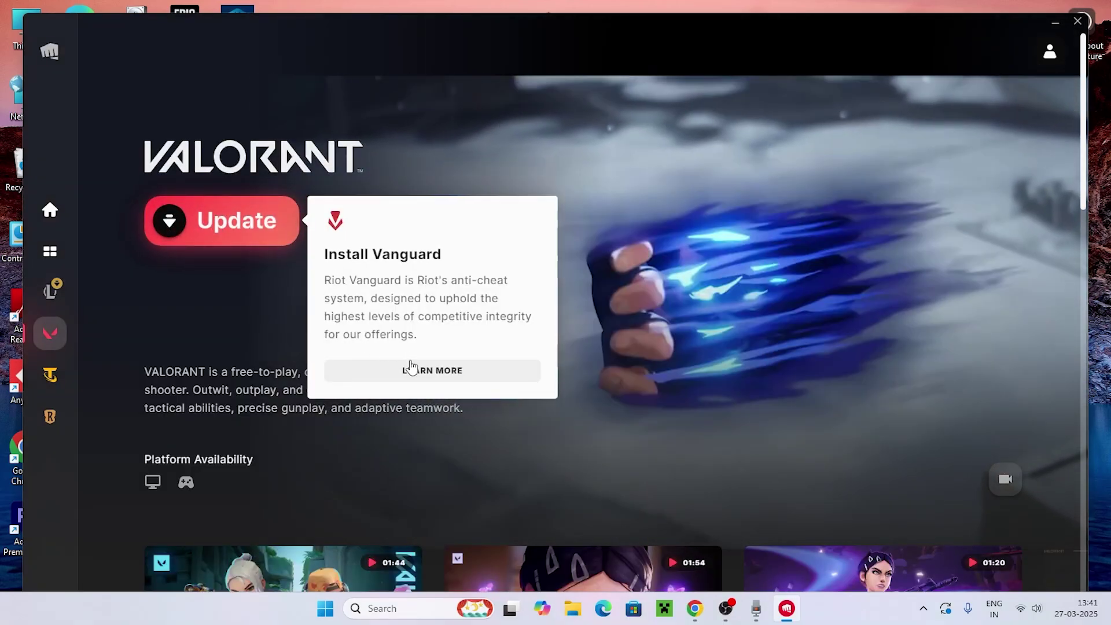
click(409, 369)
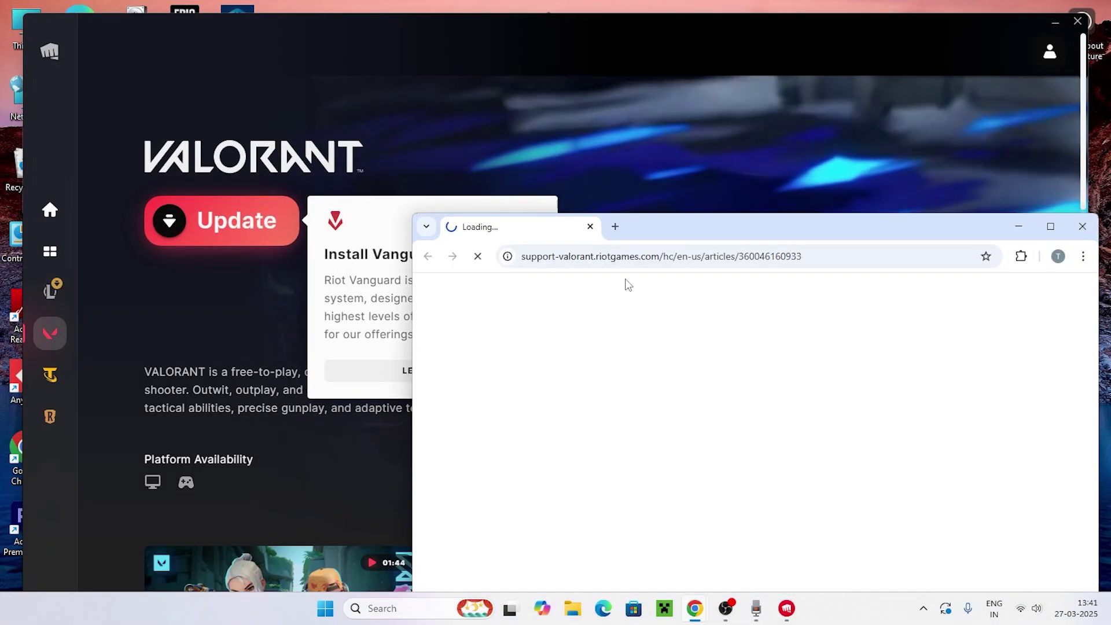
click(1092, 232)
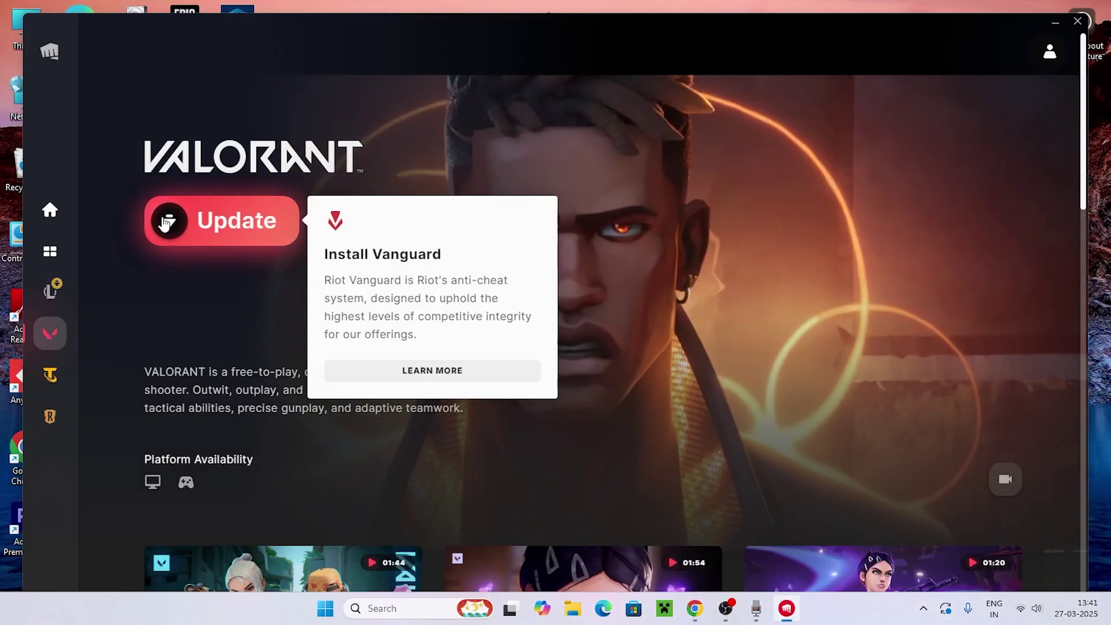
click(167, 220)
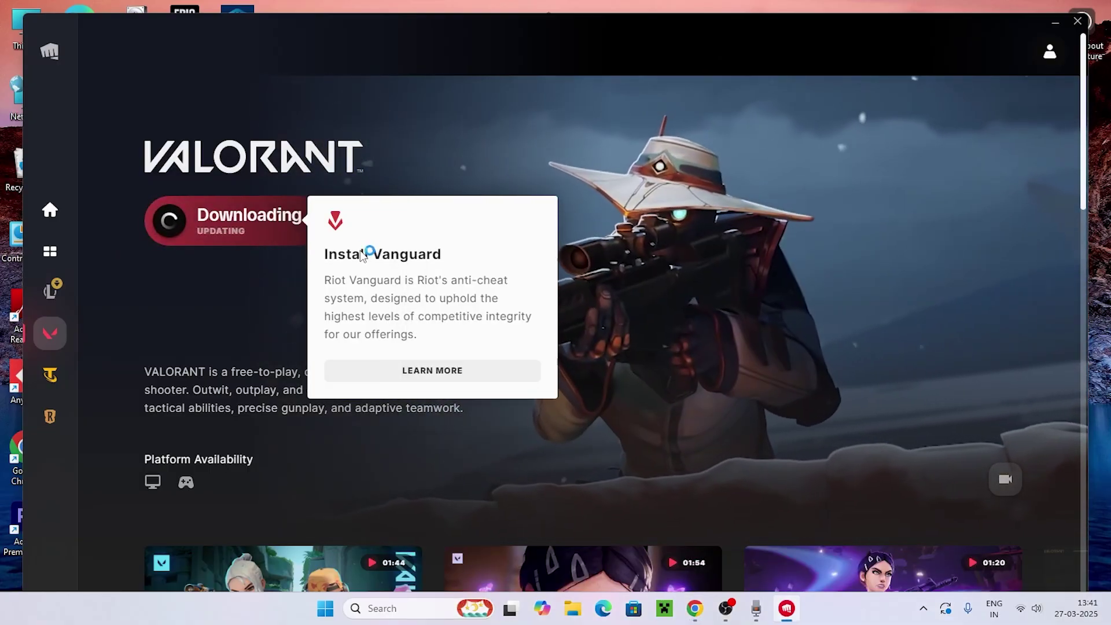